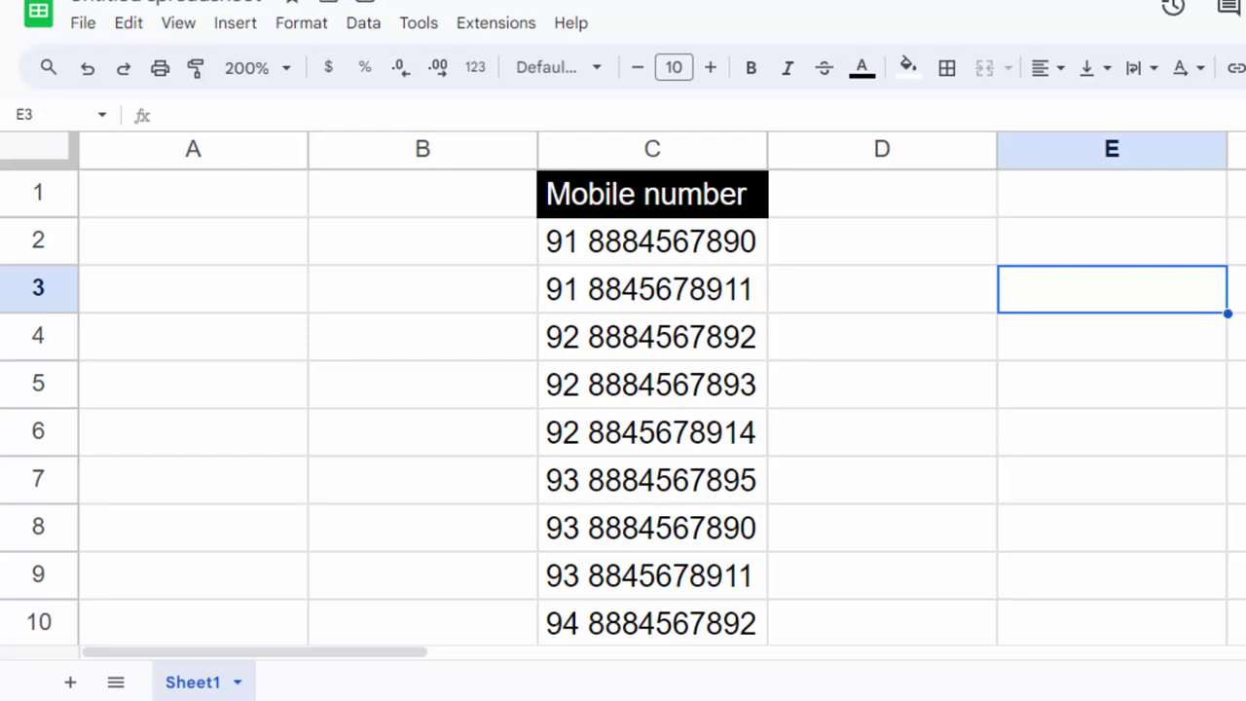
- Try inserting a + before the number in C2, then undo it after it causes a parse error
click(828, 296)
click(597, 241)
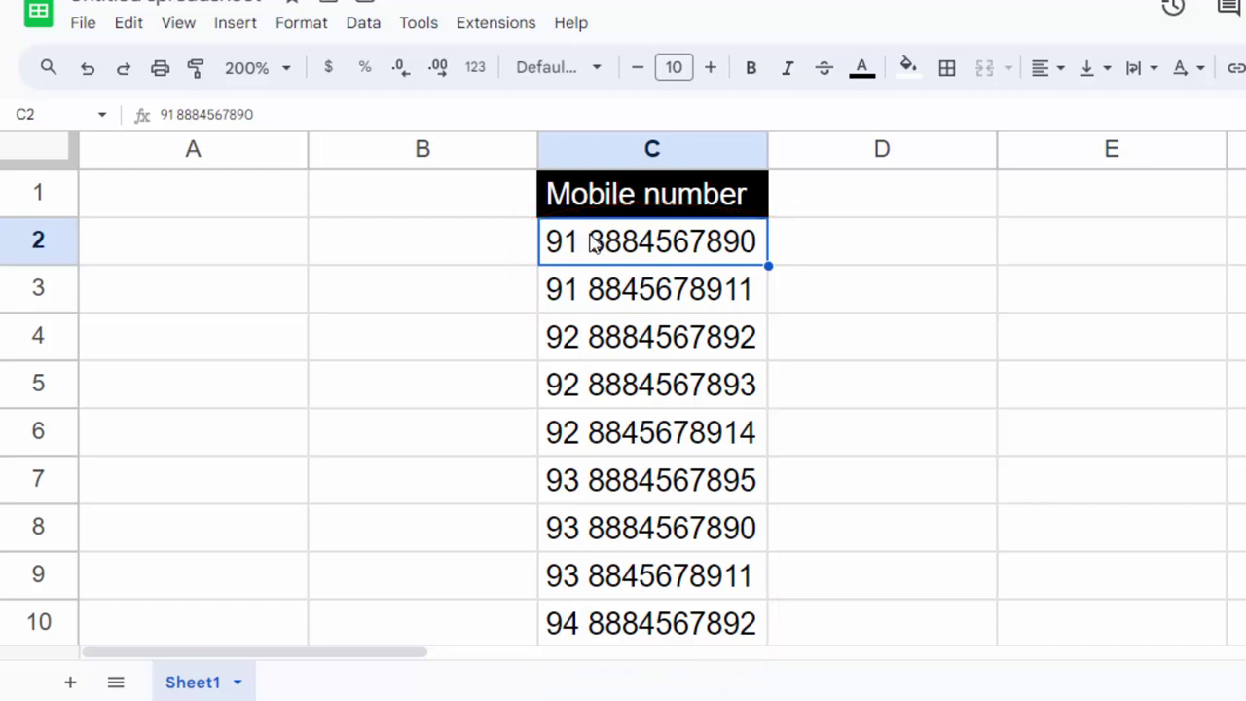
double_click(594, 243)
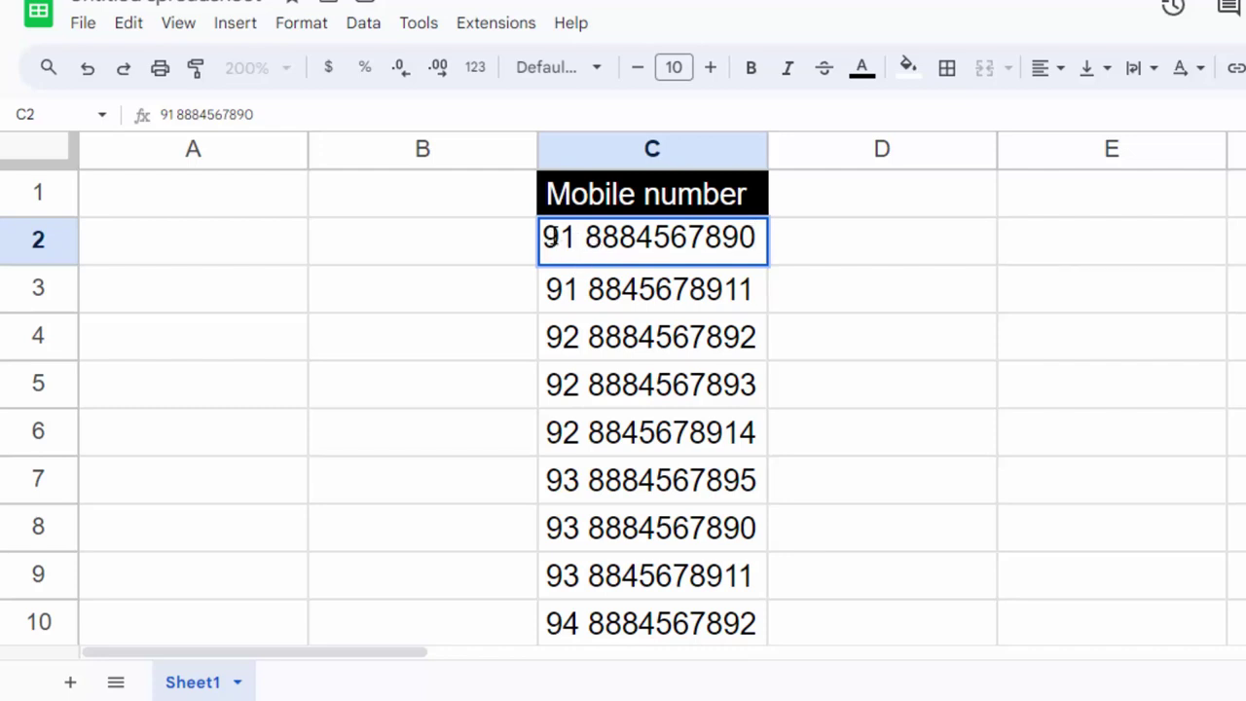
click(545, 237)
text(+)
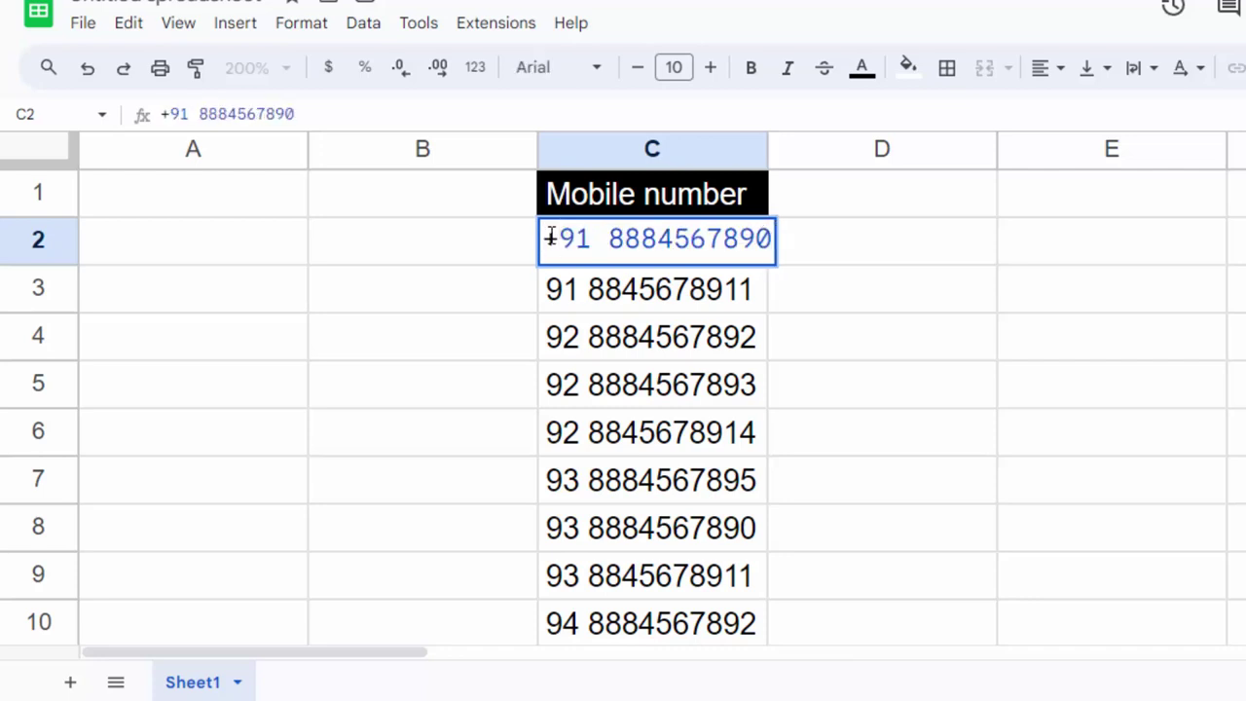
key(Return)
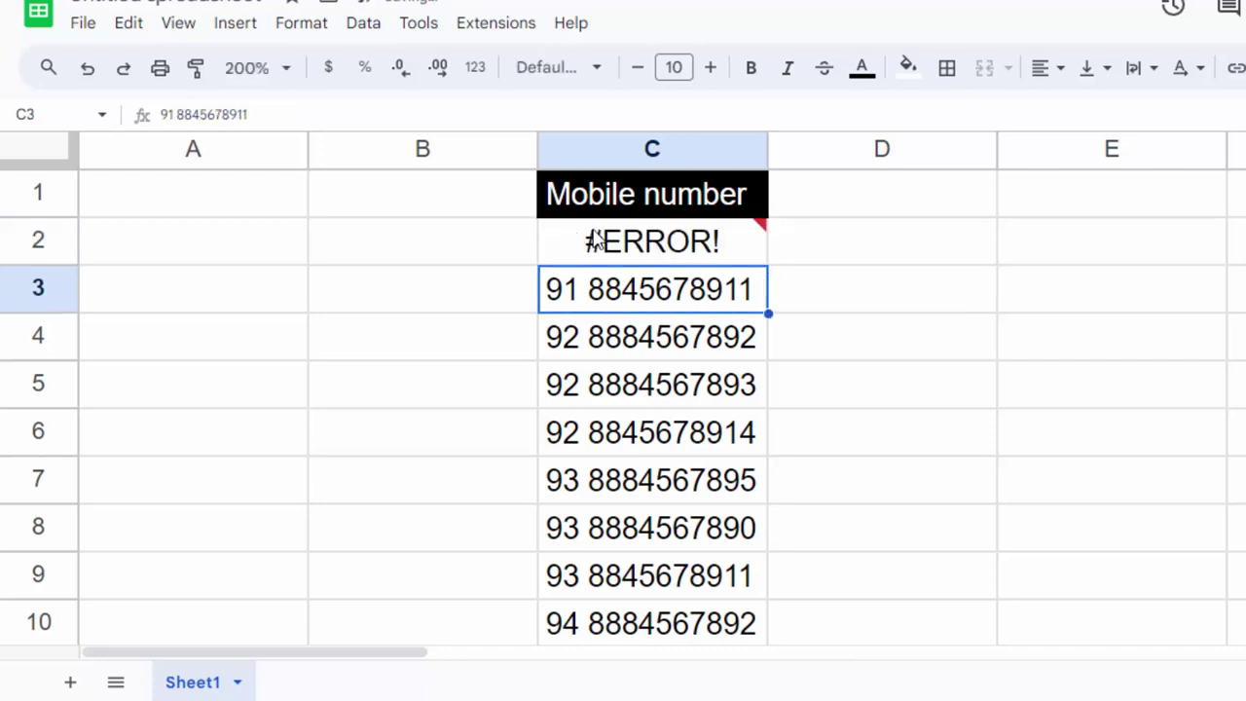
click(612, 241)
key(ctrl+z)
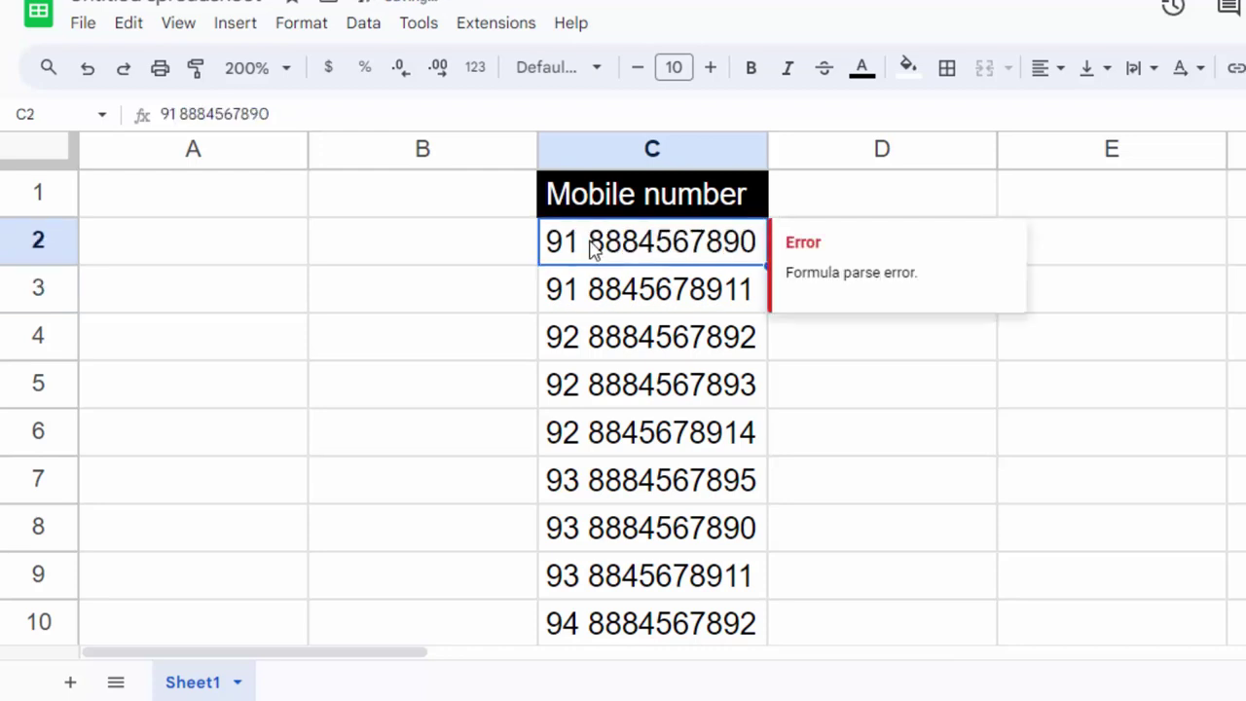
- Select the mobile numbers in column C down to C10 and inspect the entry in C4
click(896, 403)
drag(634, 244, 604, 584)
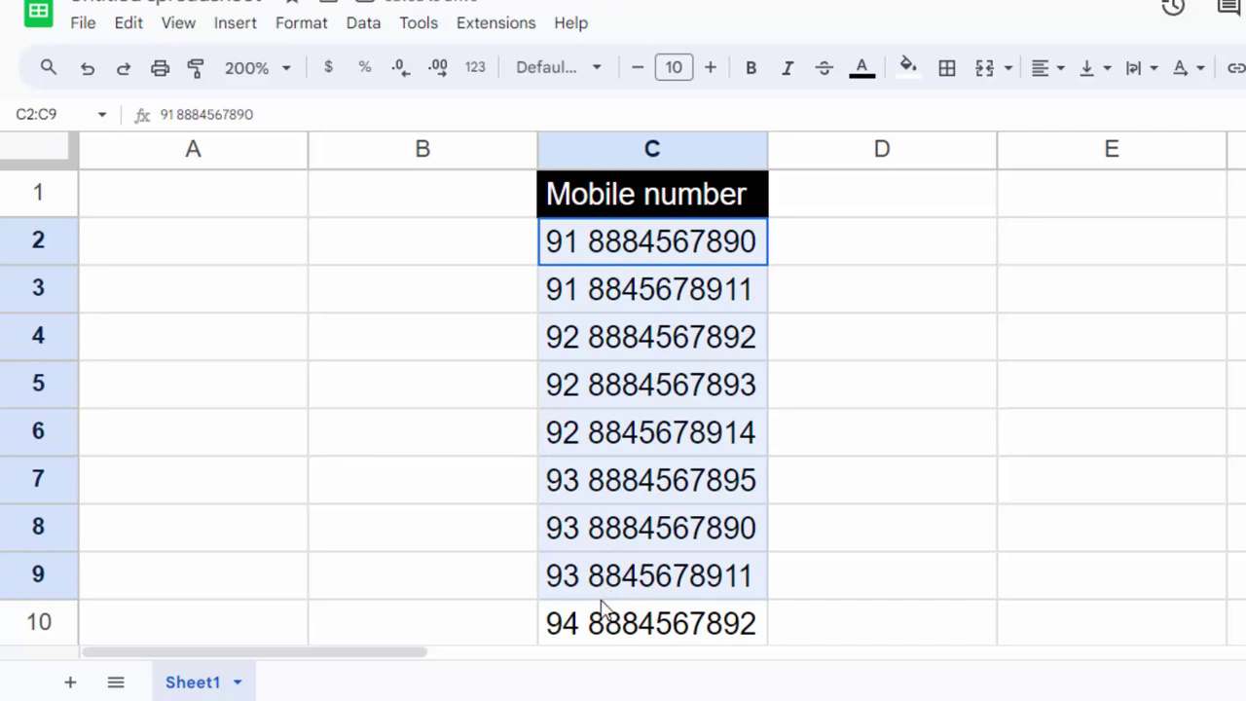
drag(604, 584, 601, 623)
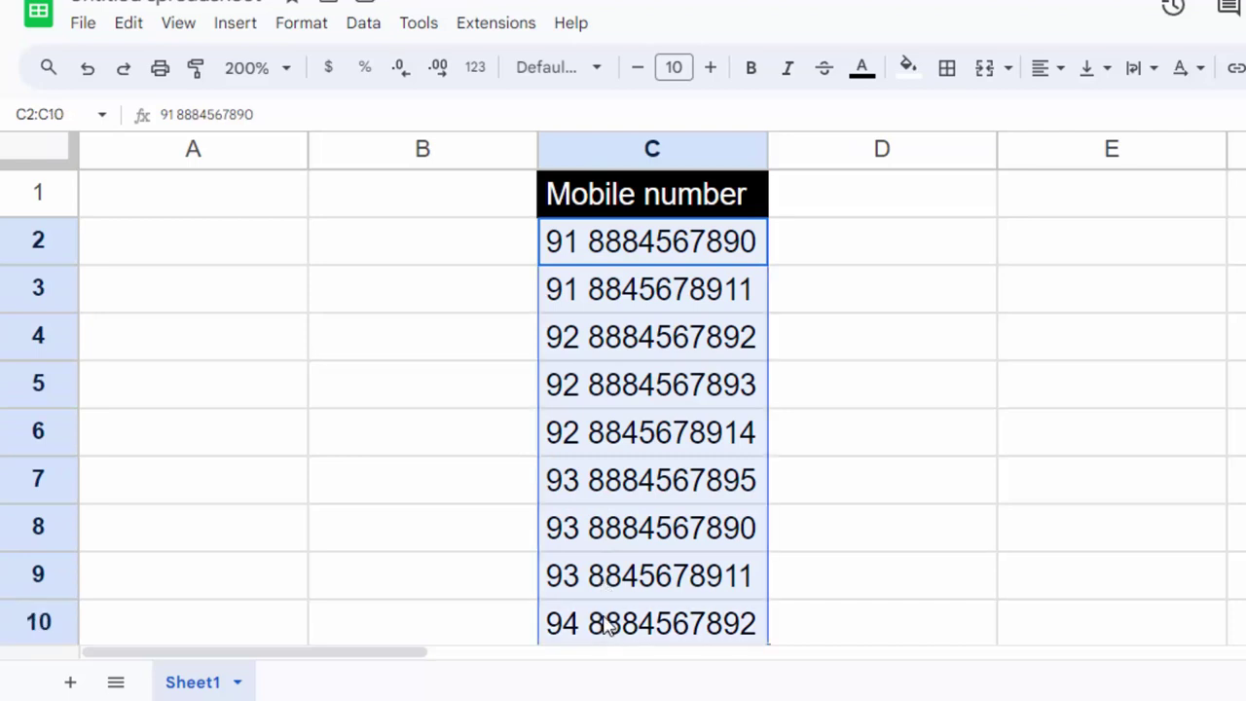
click(570, 342)
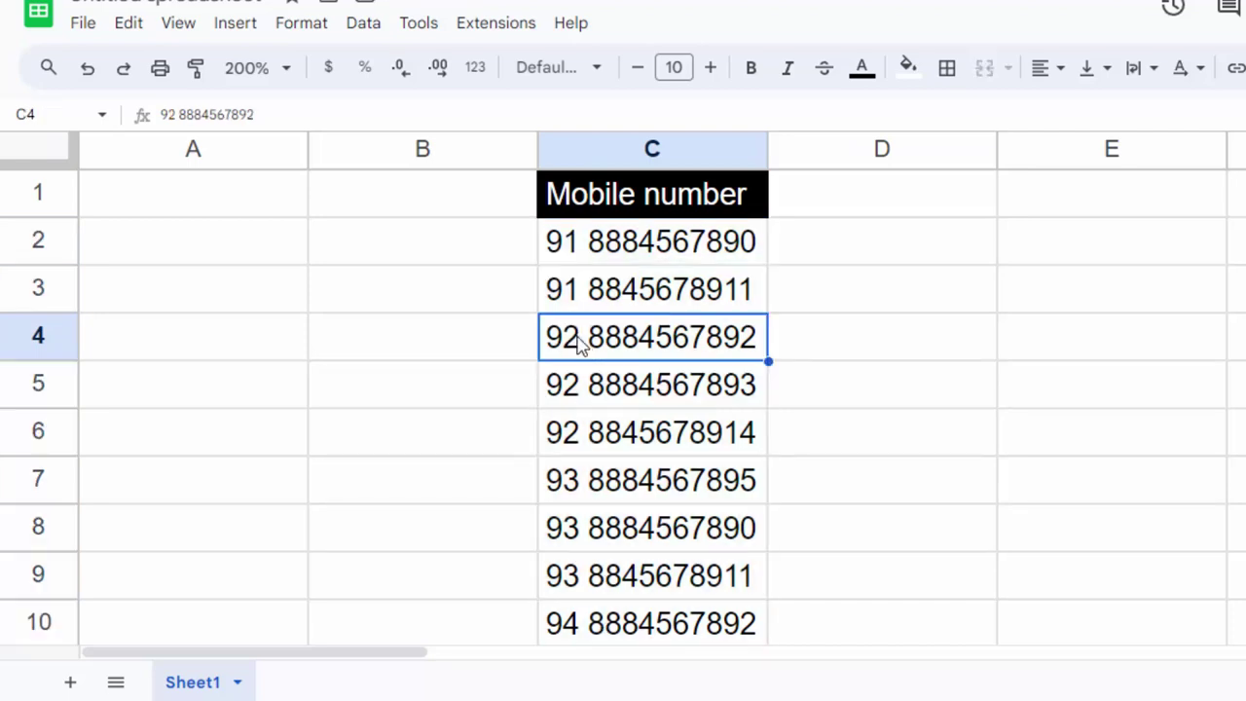
double_click(578, 343)
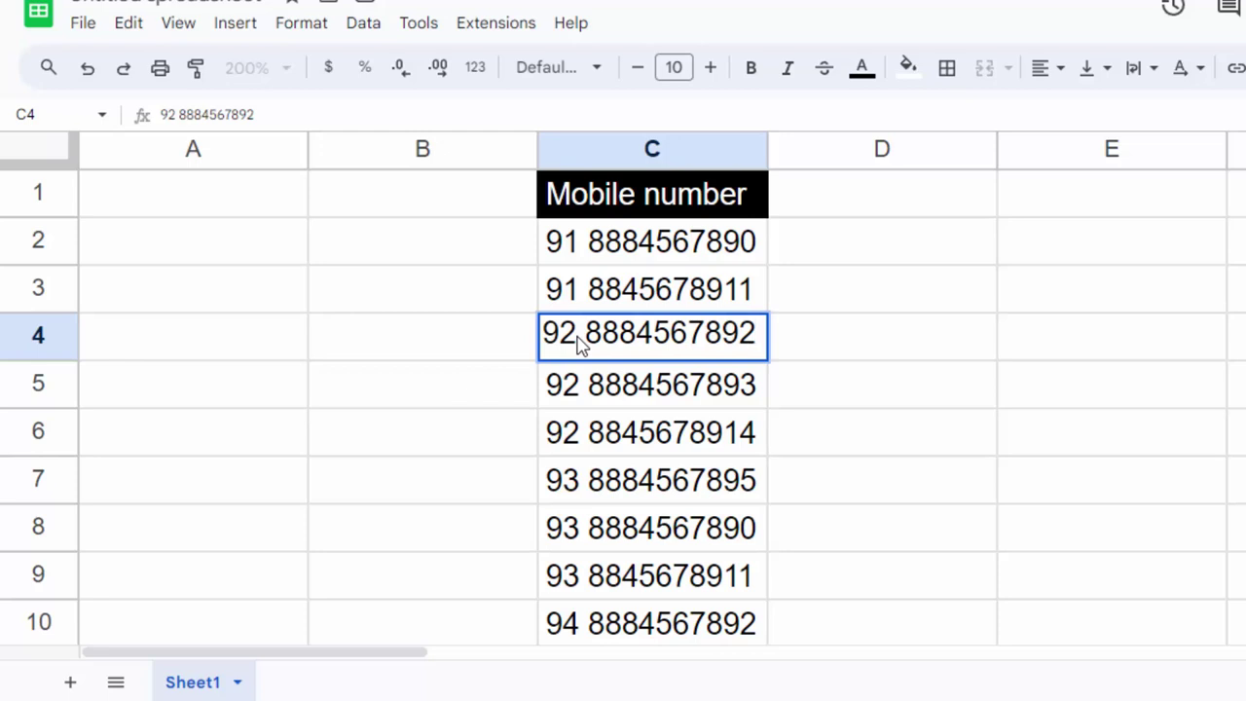
click(596, 255)
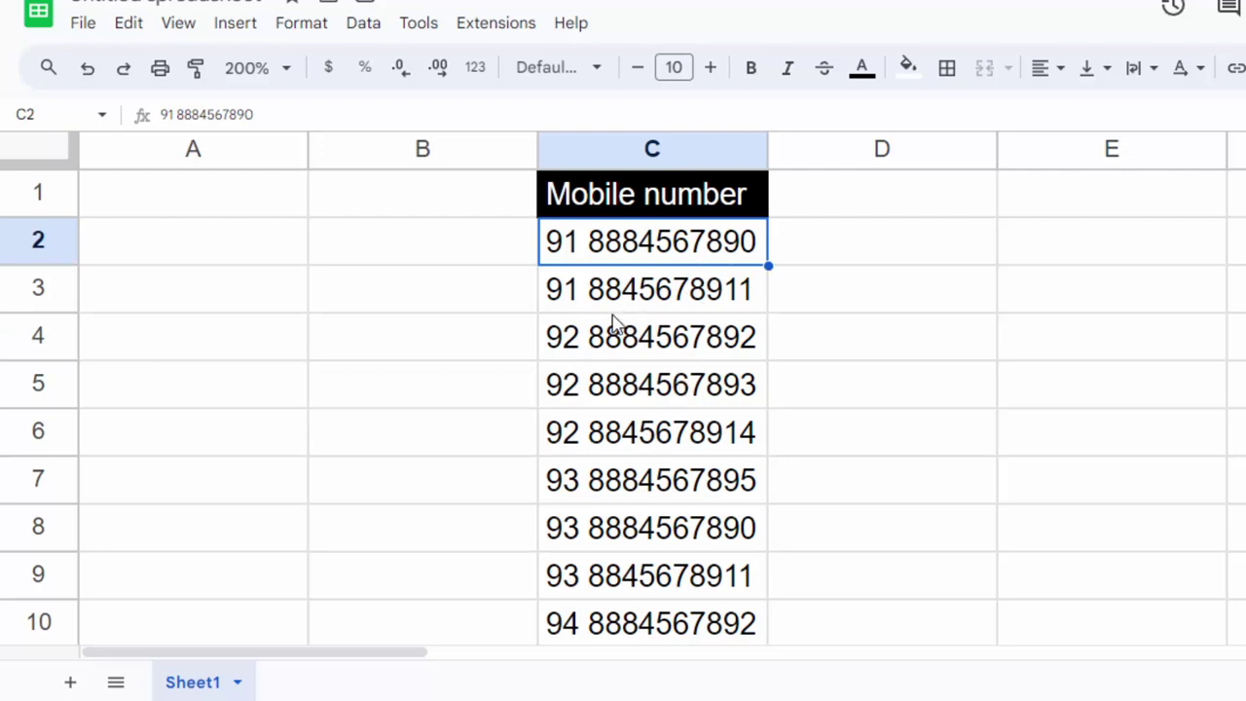
click(572, 628)
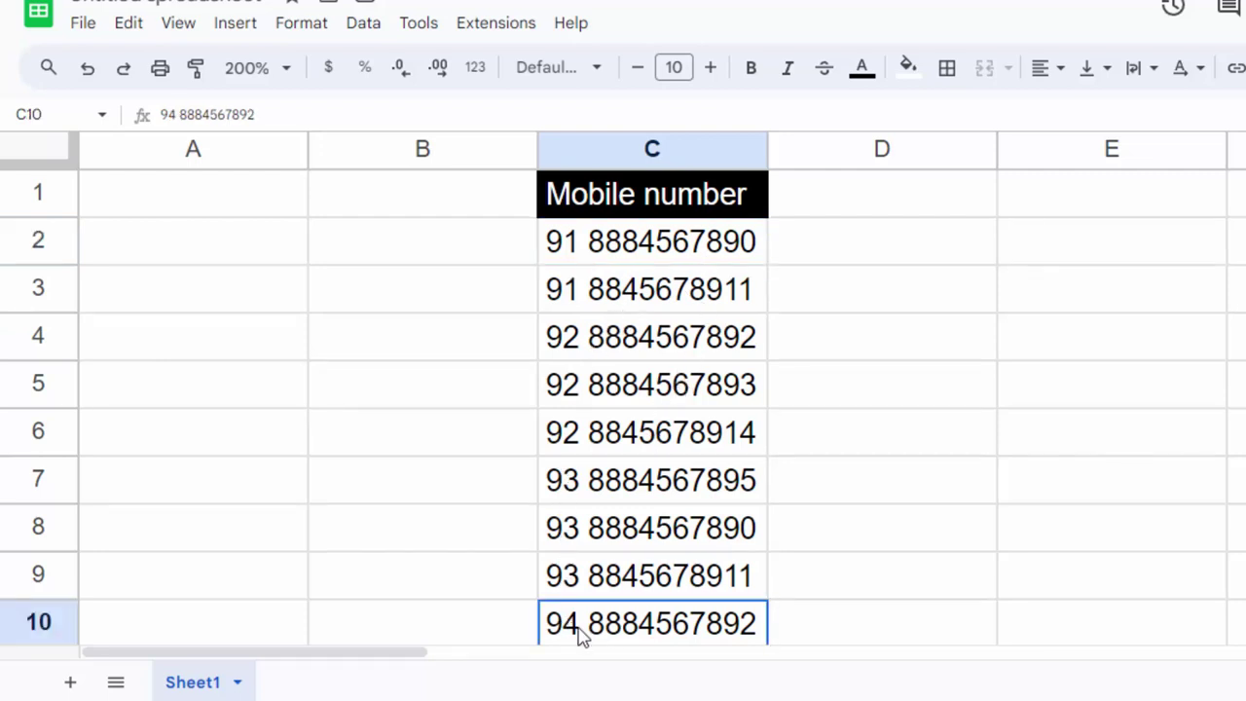
double_click(580, 631)
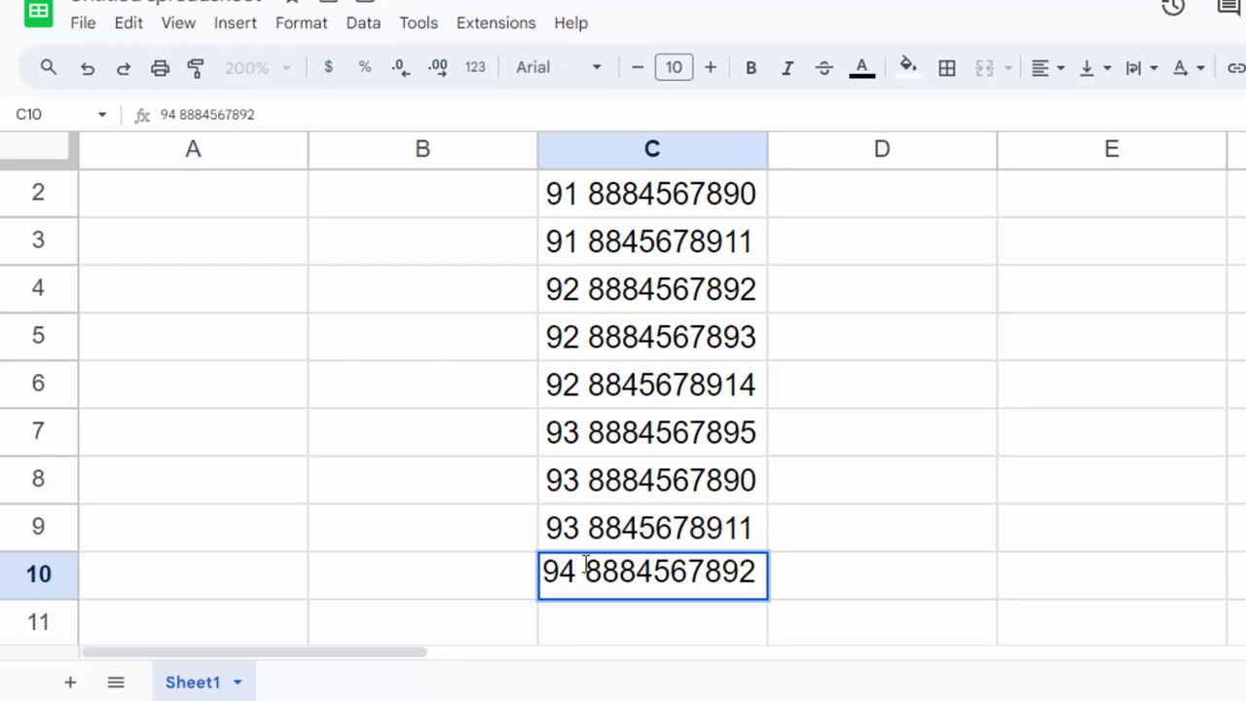
key(BackSpace)
key(BackSpace)
key(Delete)
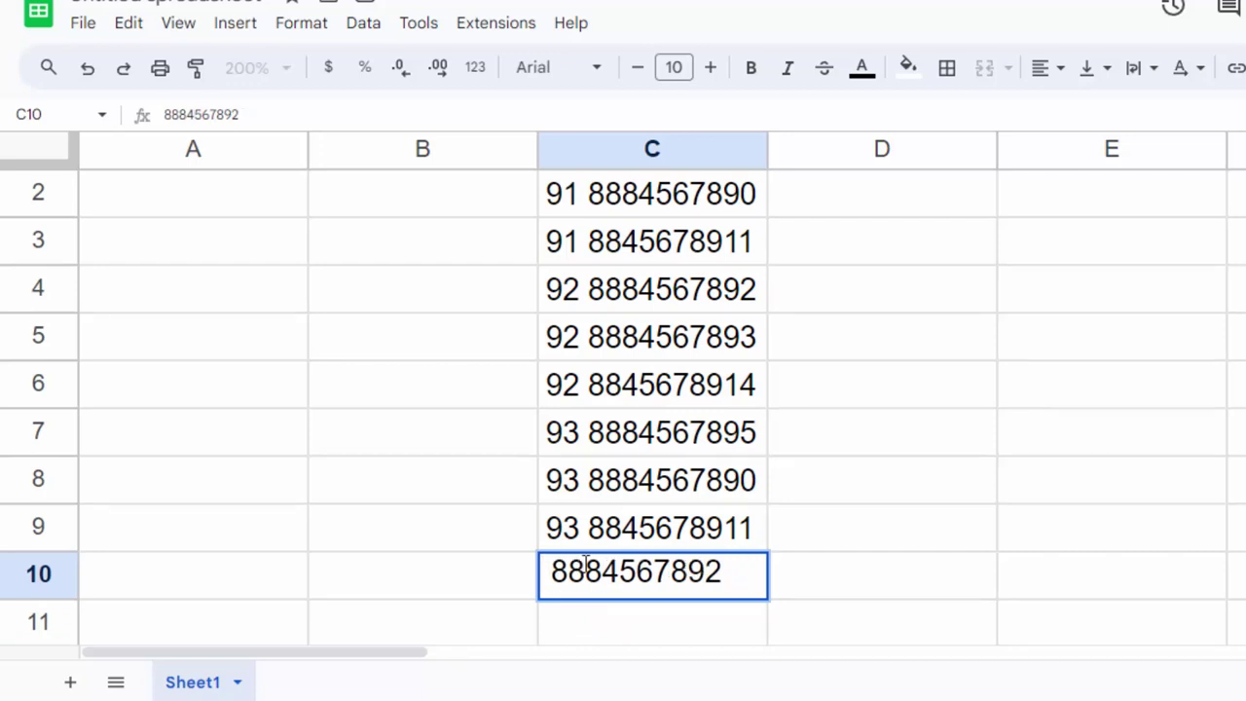
text(91)
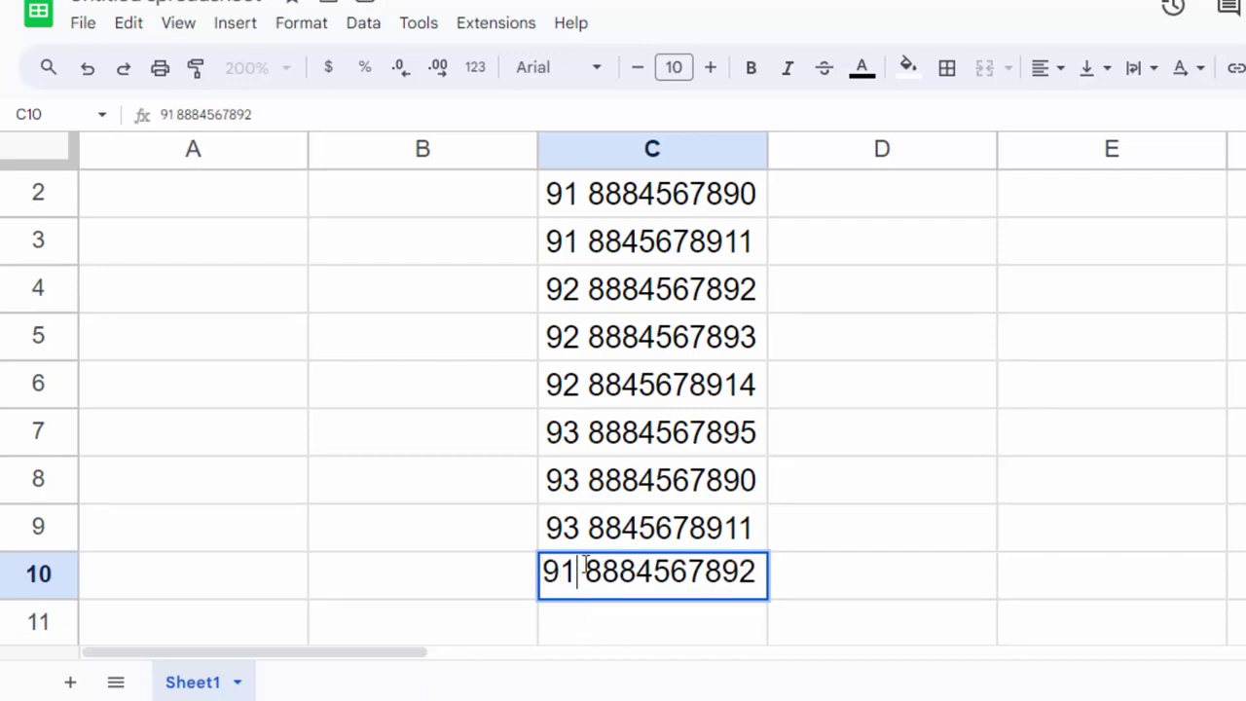
key(Return)
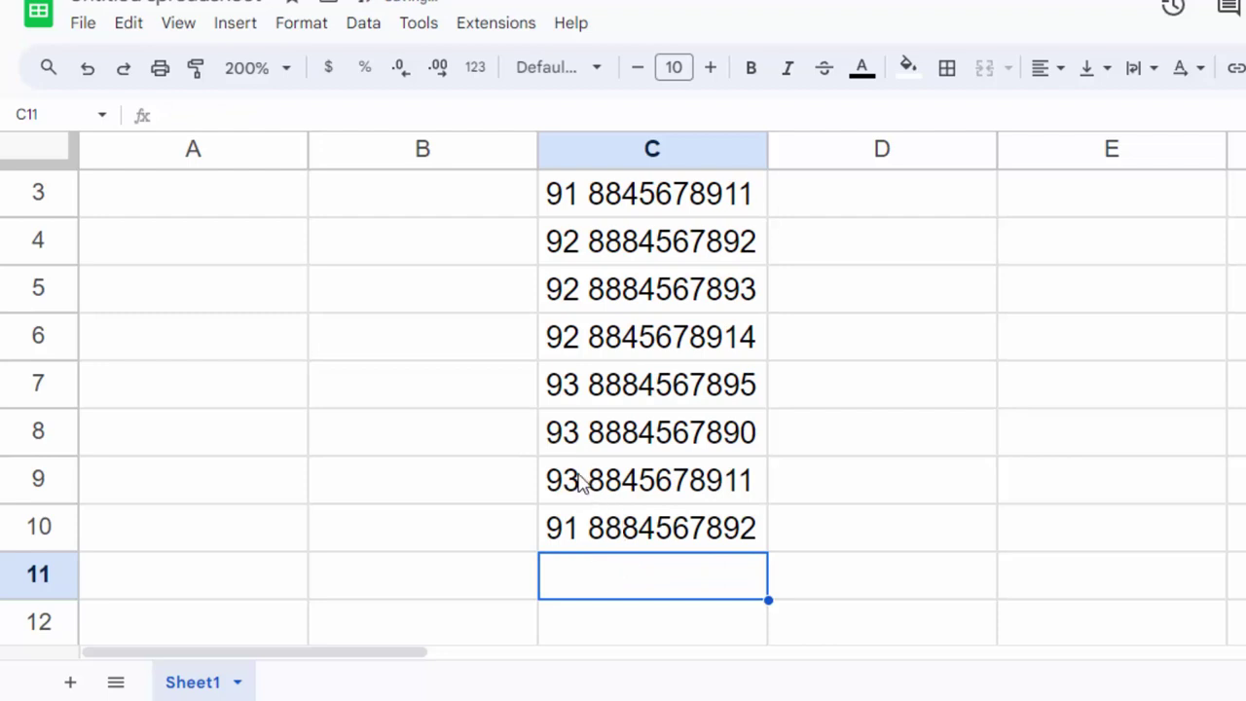
double_click(576, 479)
key(BackSpace)
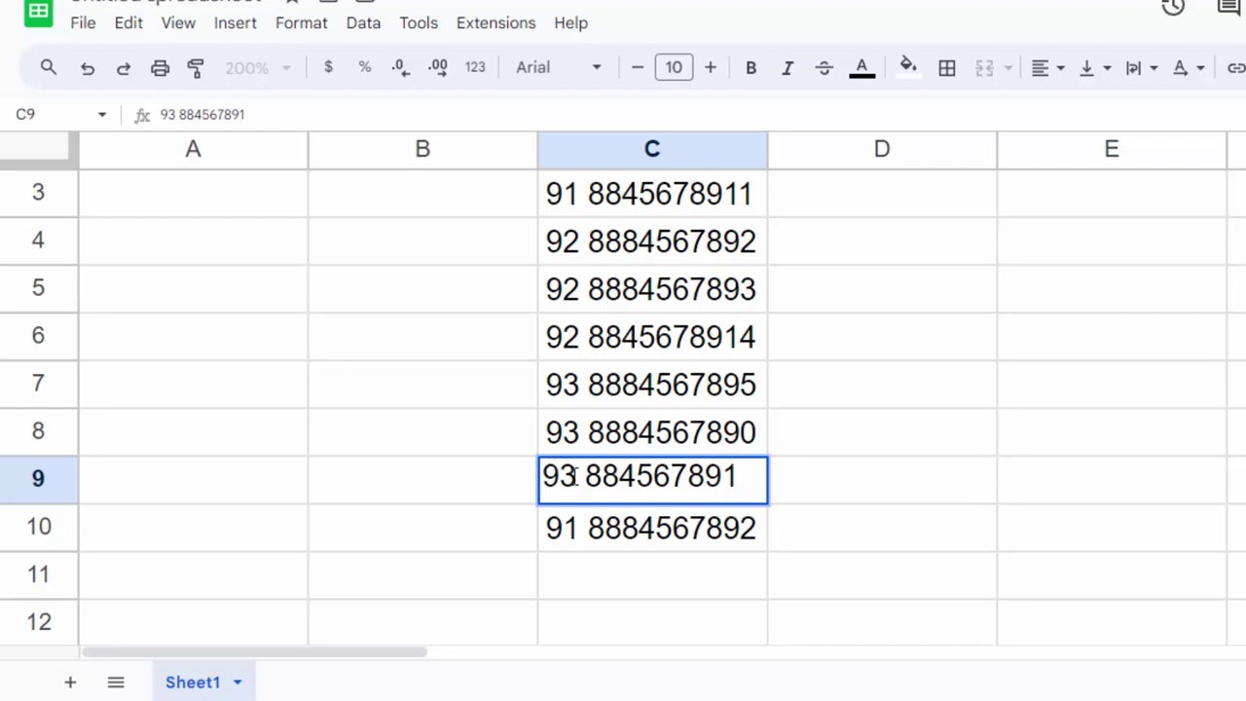
key(BackSpace)
text(1)
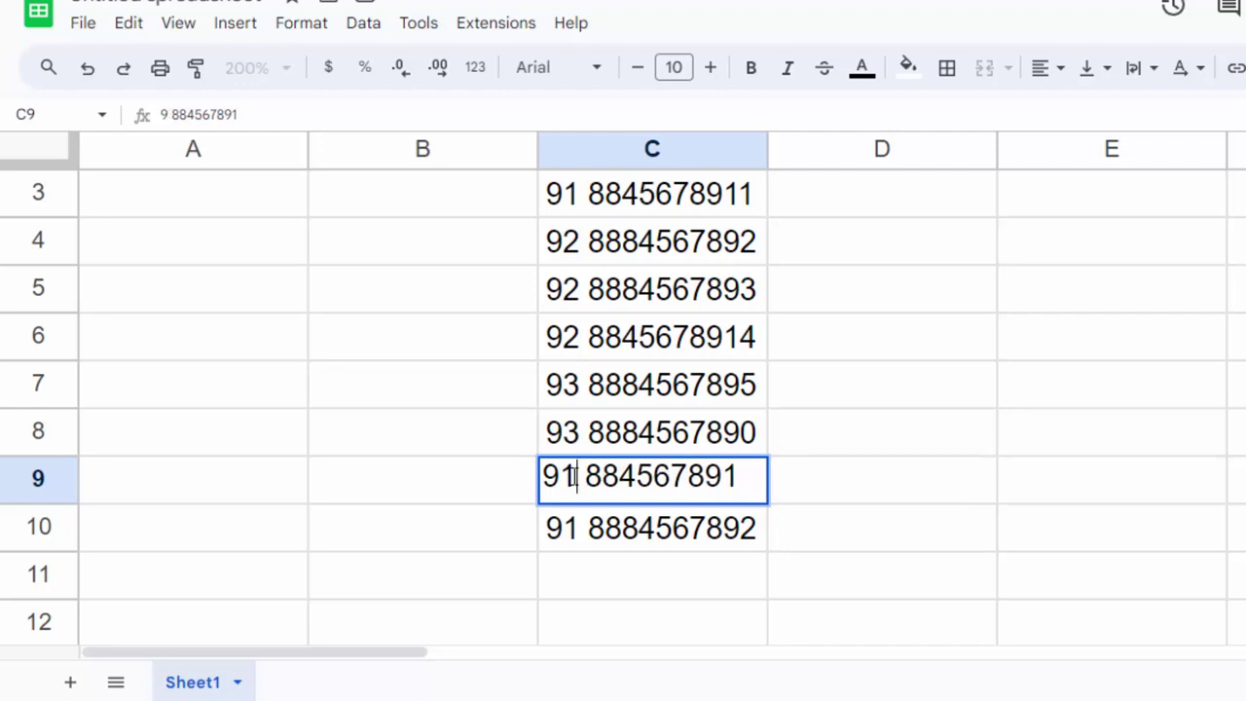
click(826, 498)
- Delete the 92 prefix from C4 and the 91 prefix from C2, leaving plain ten-digit numbers
scroll(824, 504, up, 2)
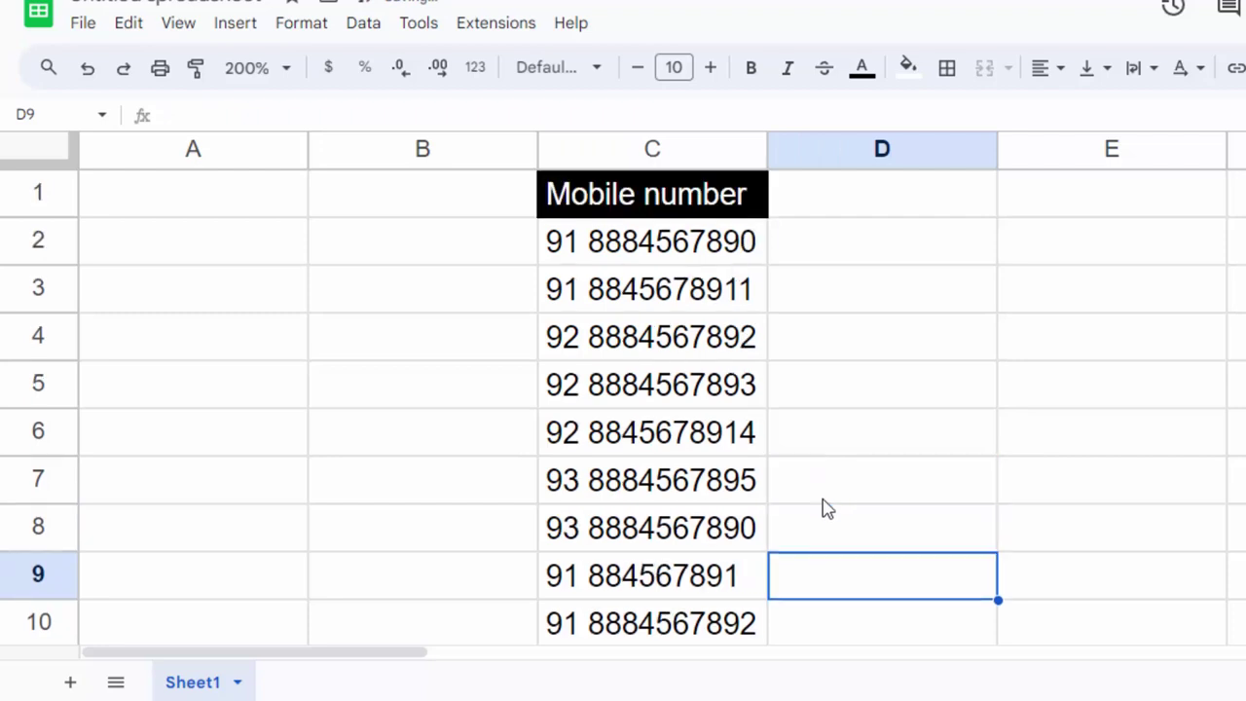
double_click(585, 339)
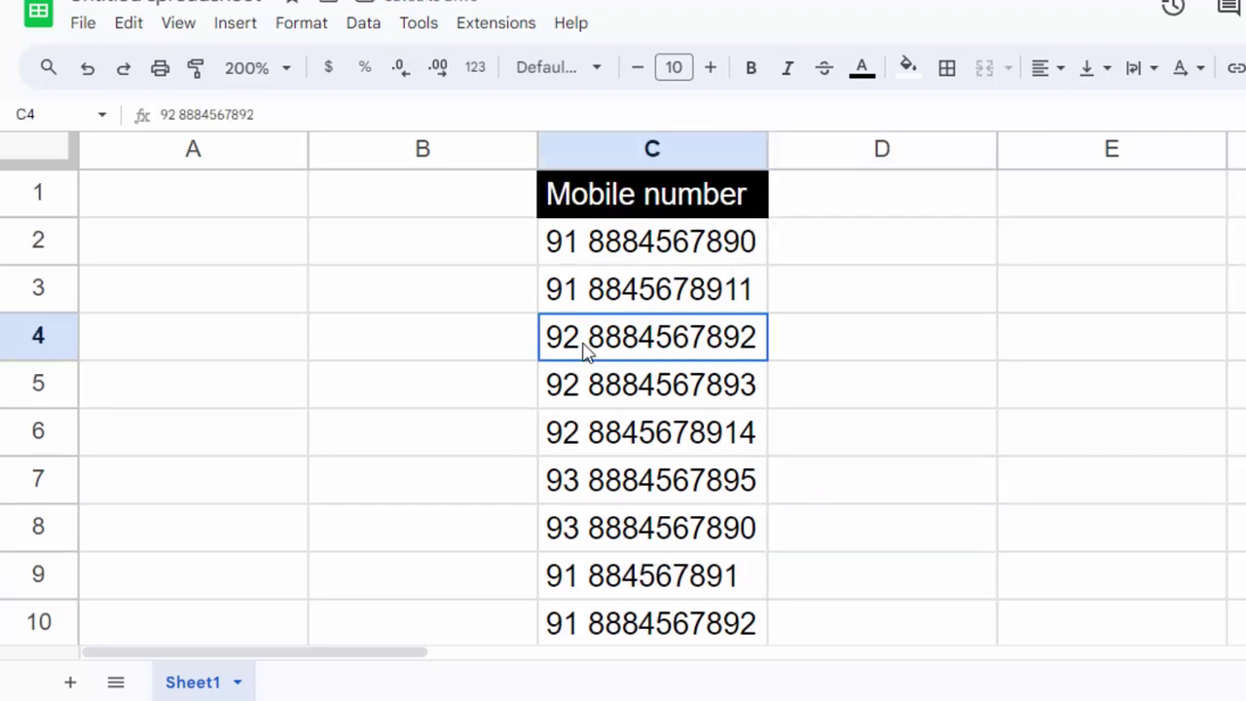
click(578, 333)
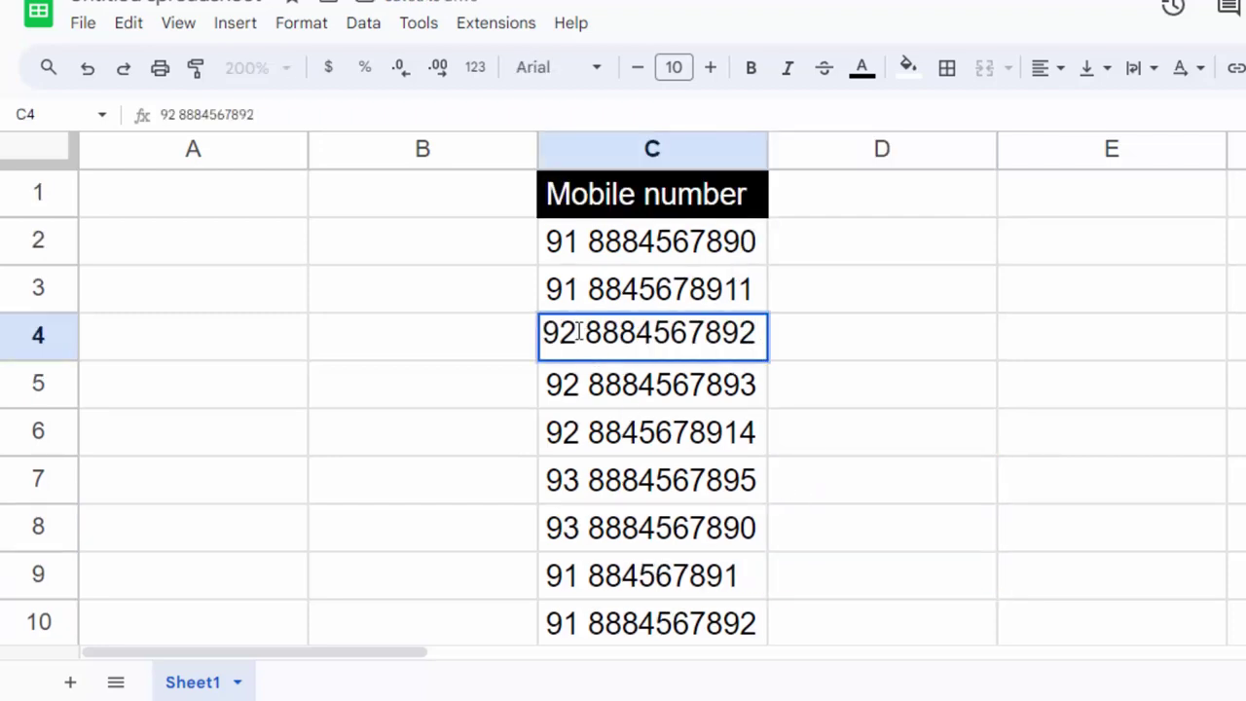
key(BackSpace)
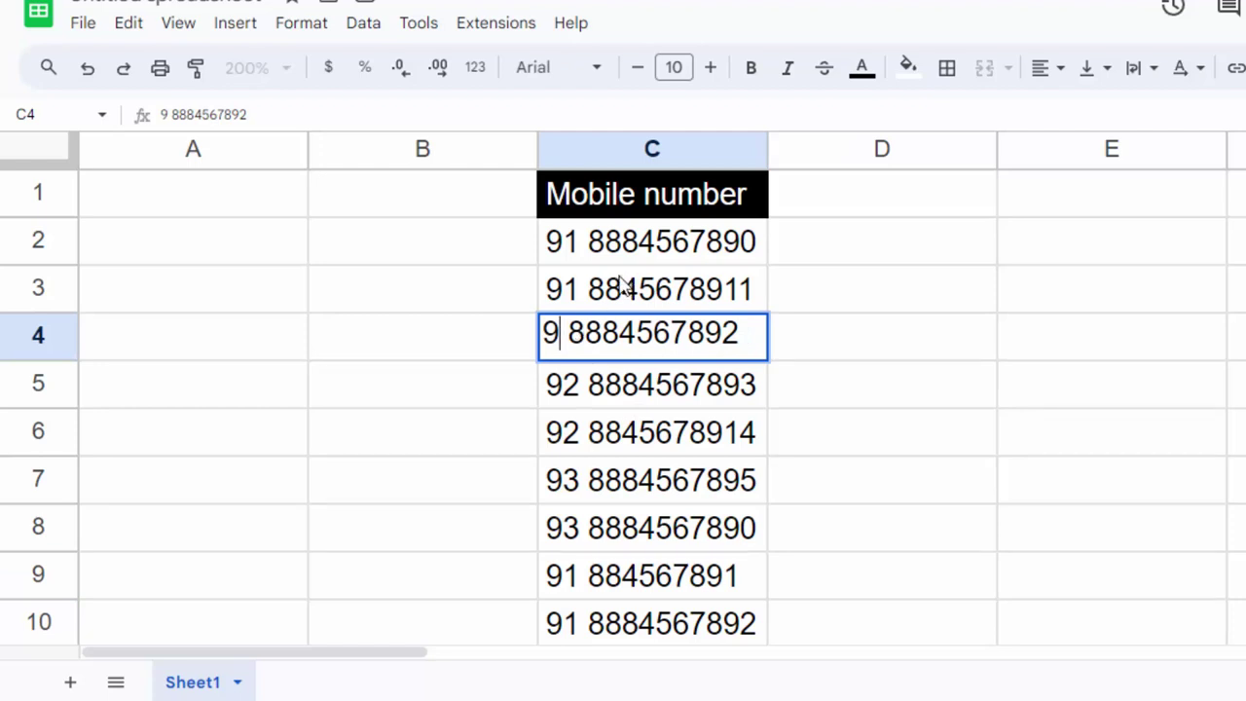
double_click(575, 238)
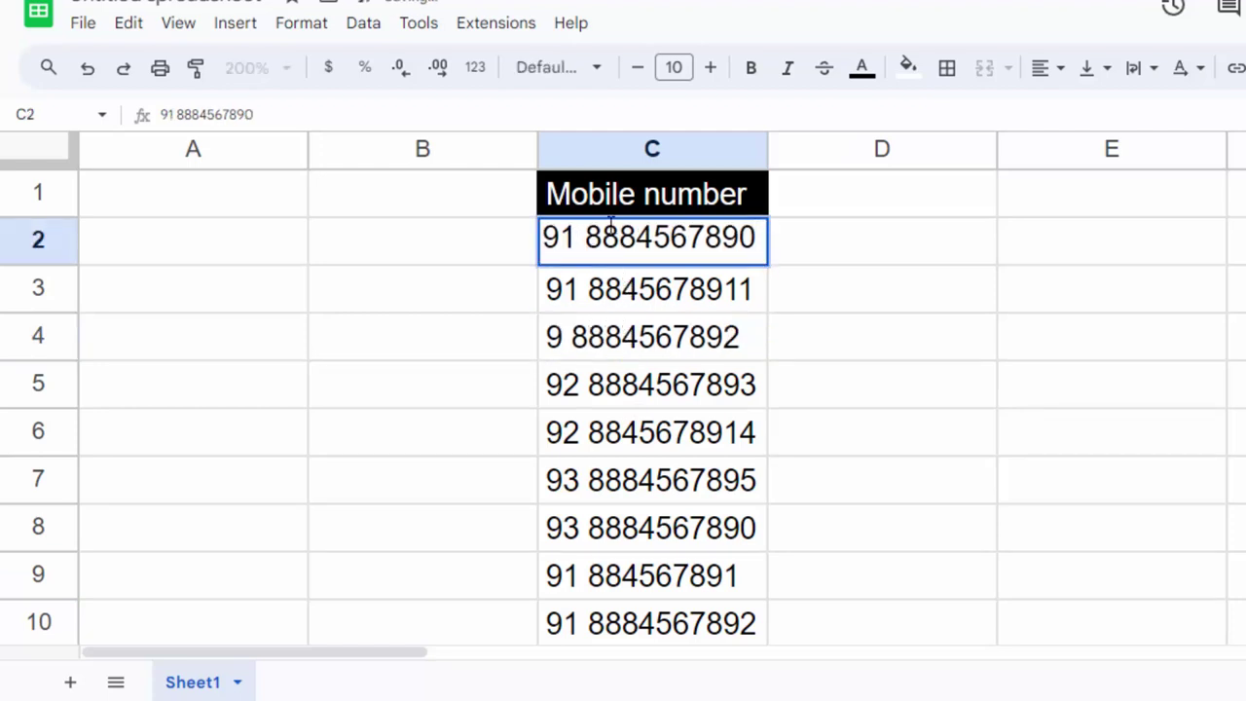
drag(567, 240, 513, 239)
key(BackSpace)
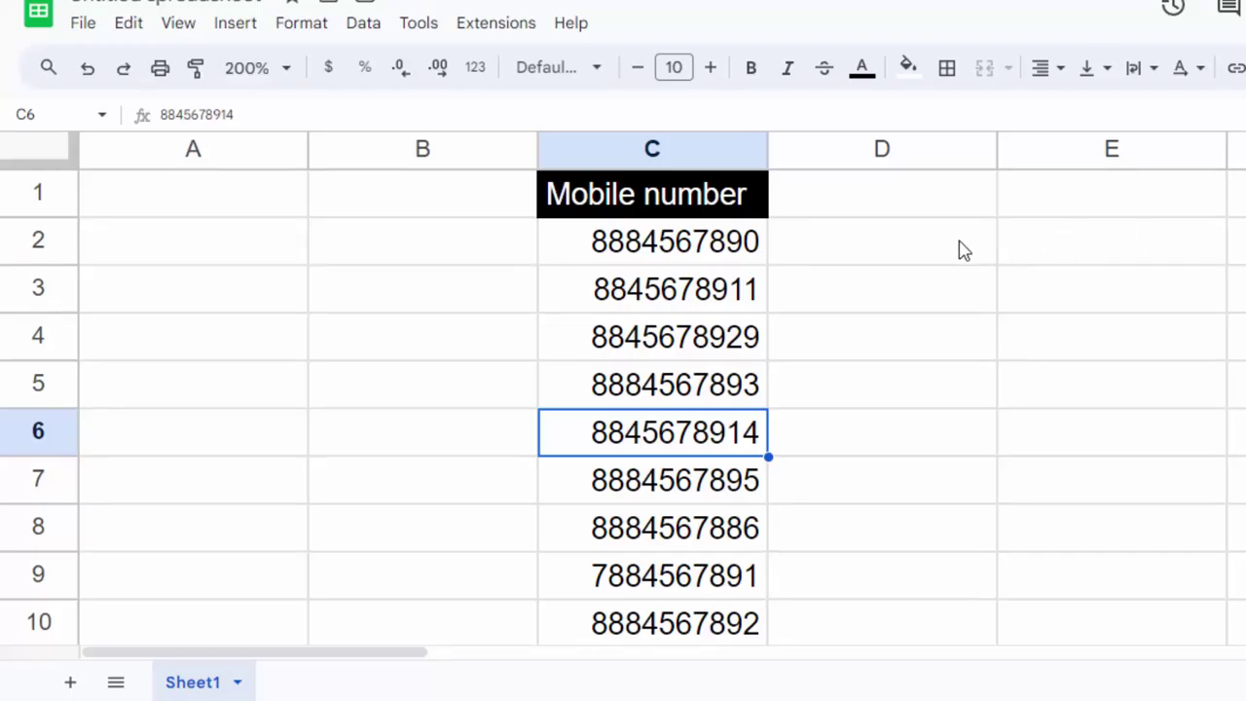
click(927, 243)
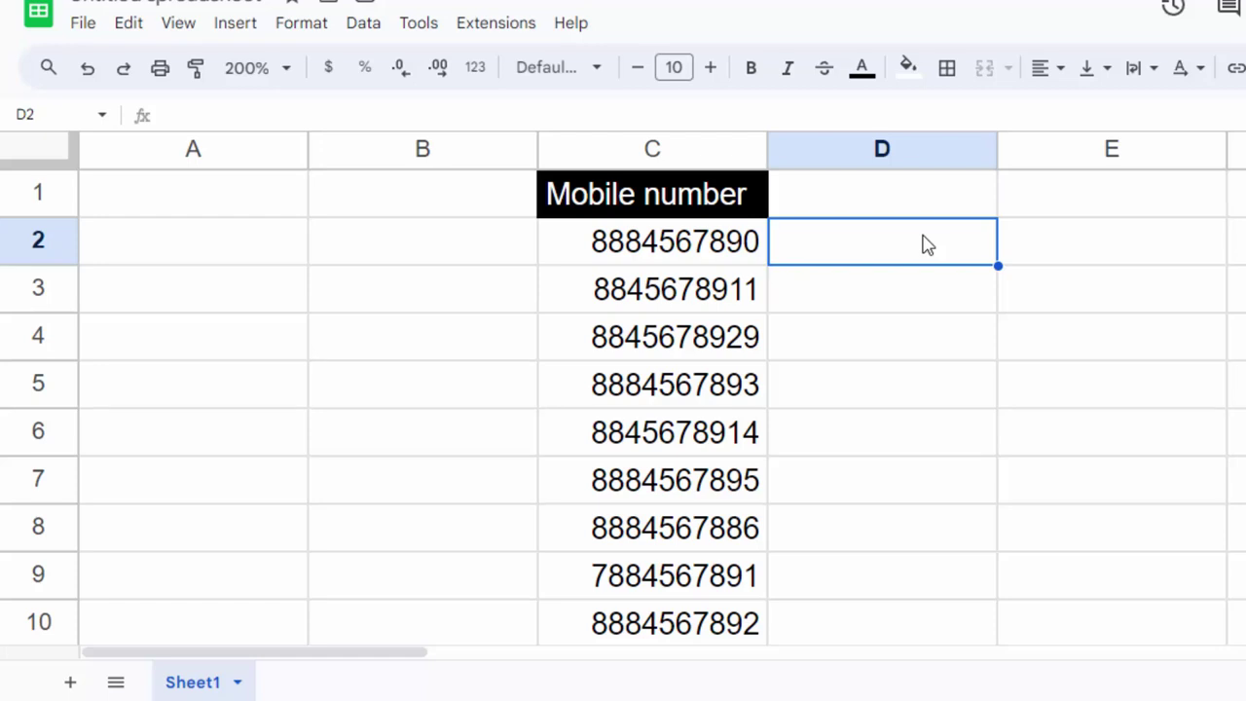
- Enter ="+91"&C2 in D2 and accept the autofill suggestion for the rest of column D
text(=)
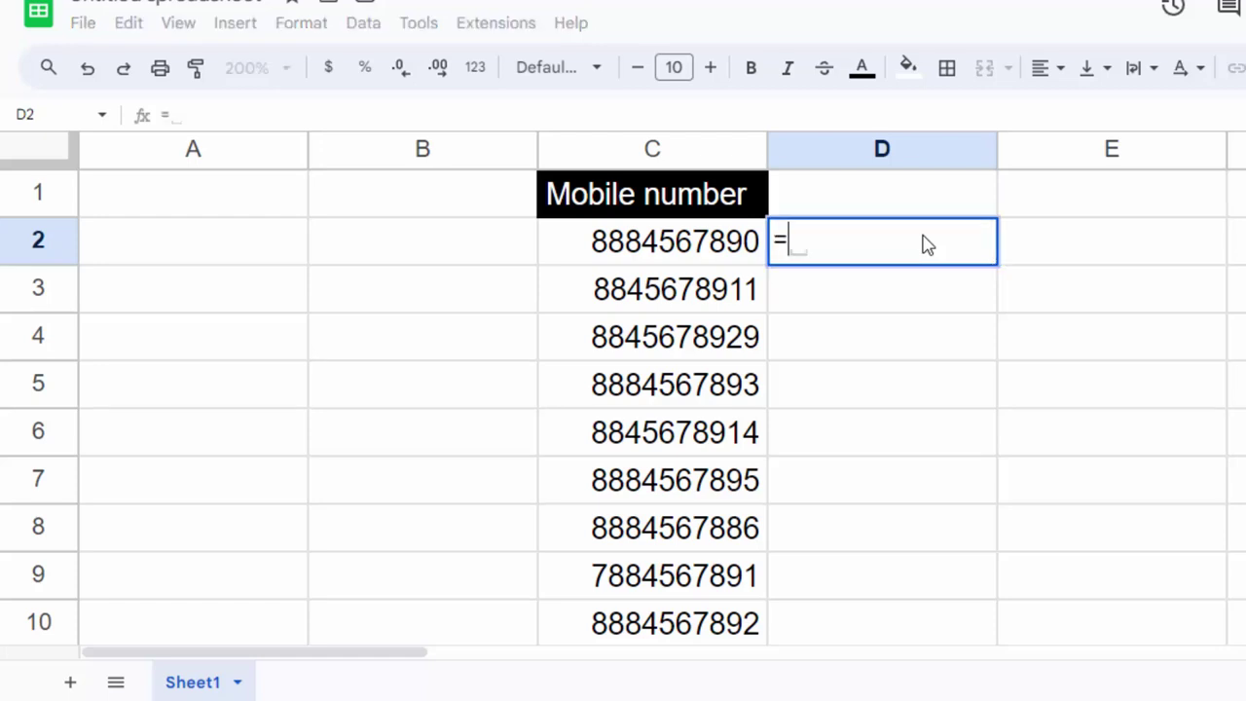
text(")
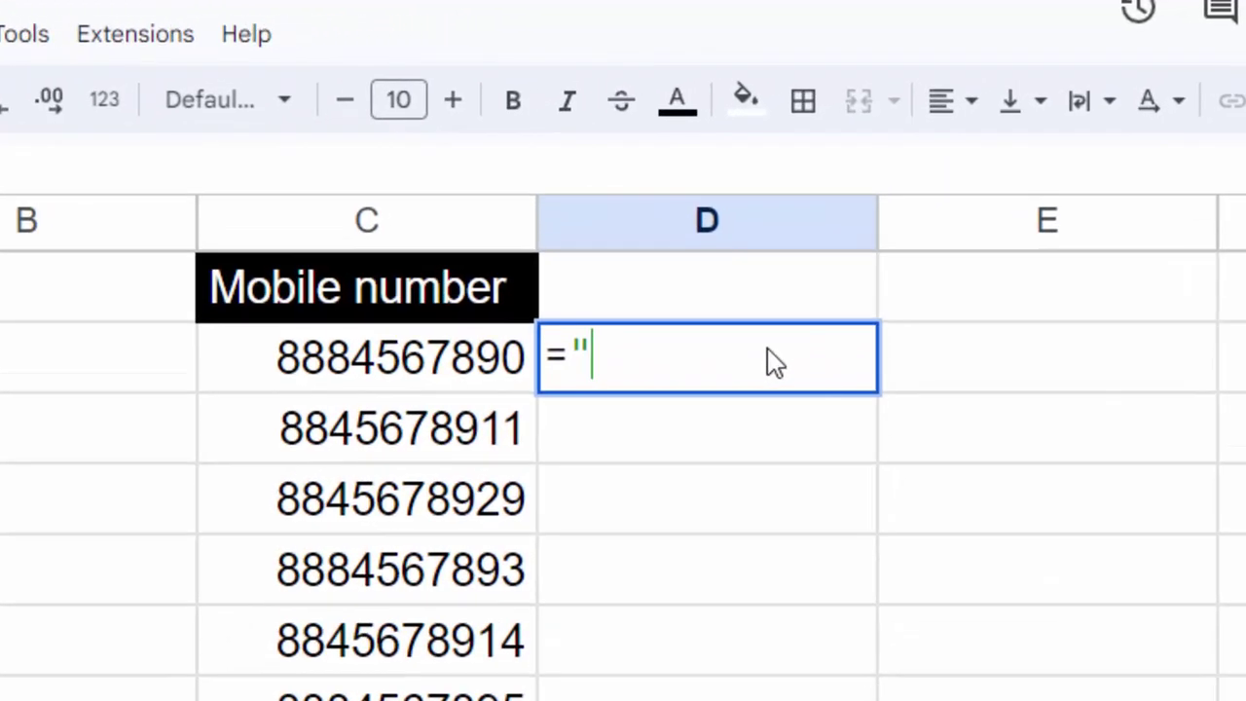
text(+9)
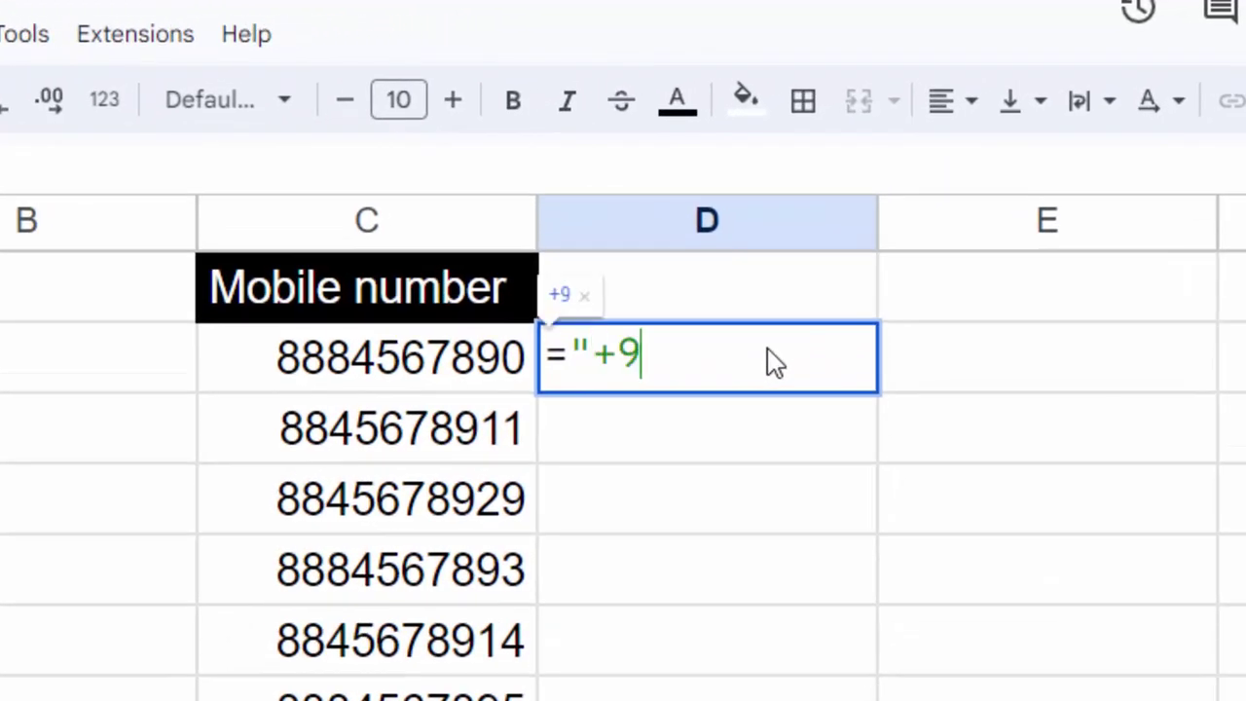
text(1)
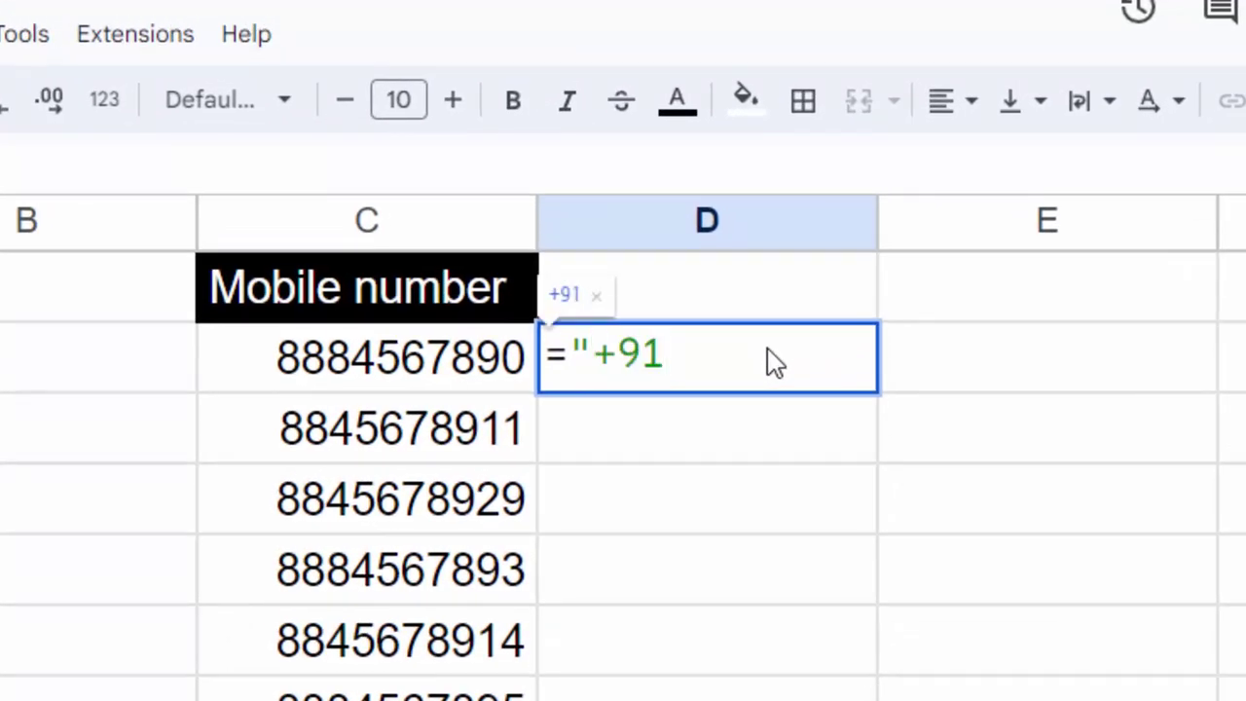
text("&)
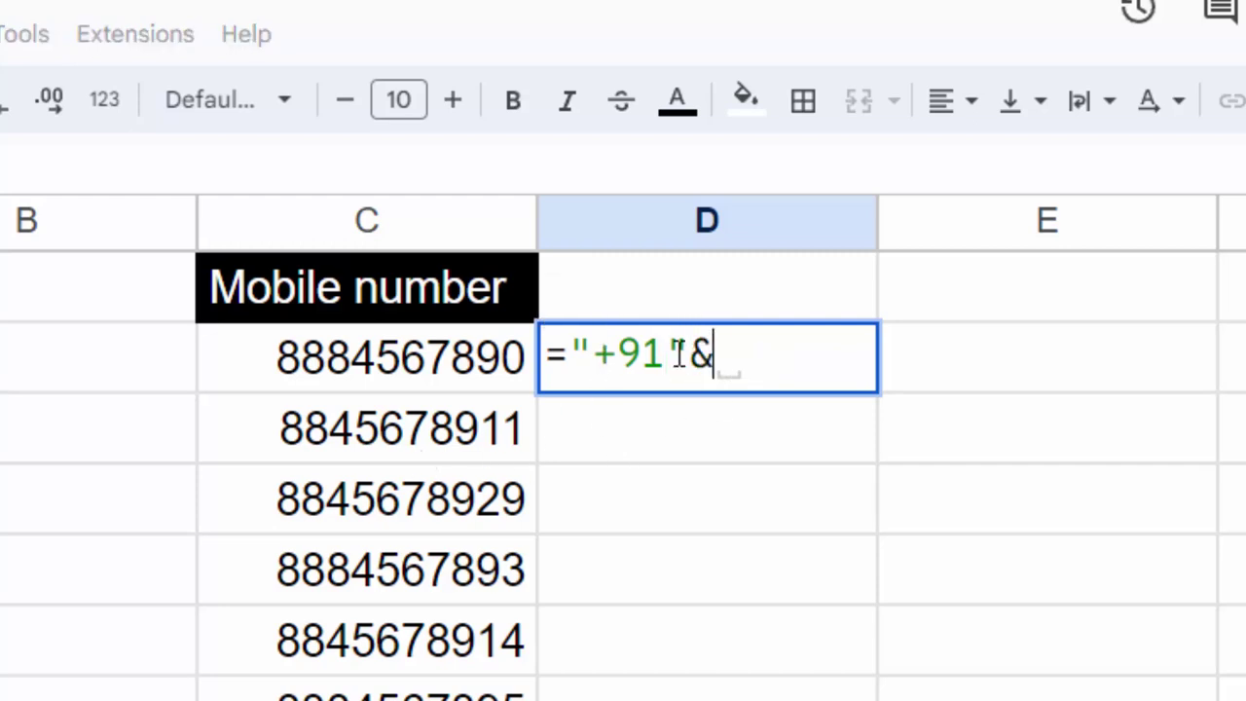
click(402, 373)
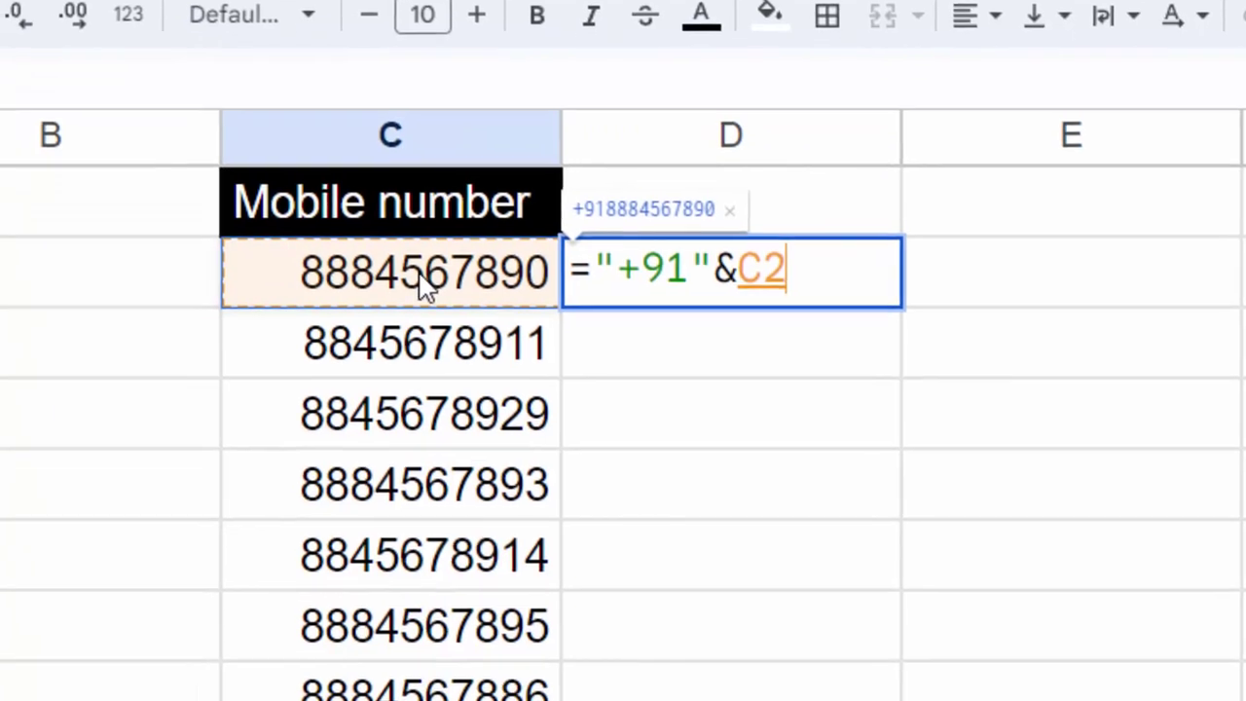
key(Return)
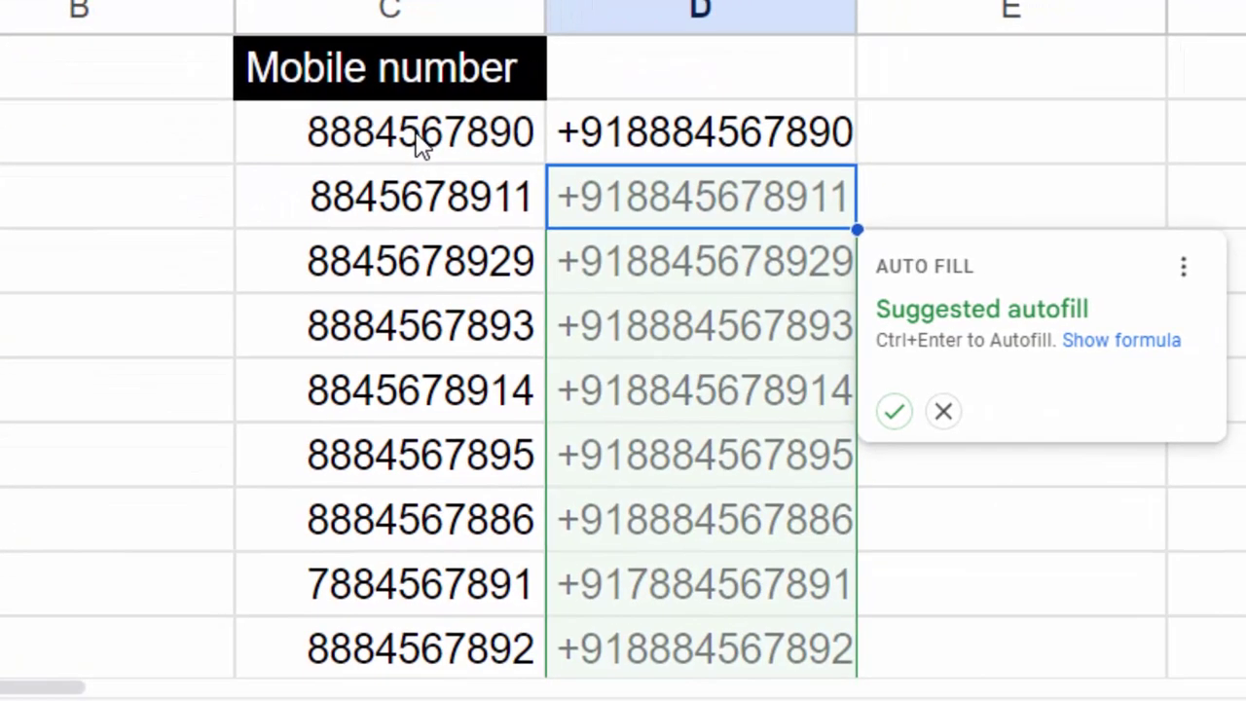
click(895, 412)
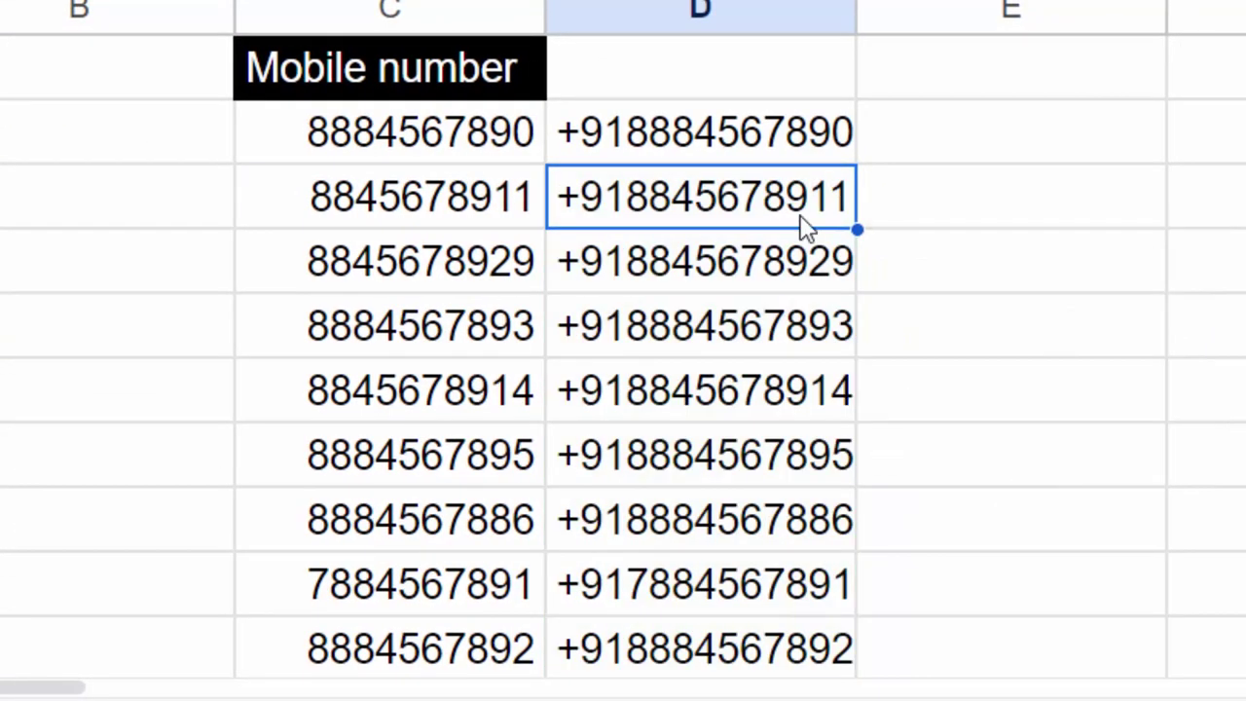
- Select the mobile numbers in column C and copy them
scroll(737, 494, down, 2)
scroll(744, 494, up, 2)
drag(380, 136, 412, 620)
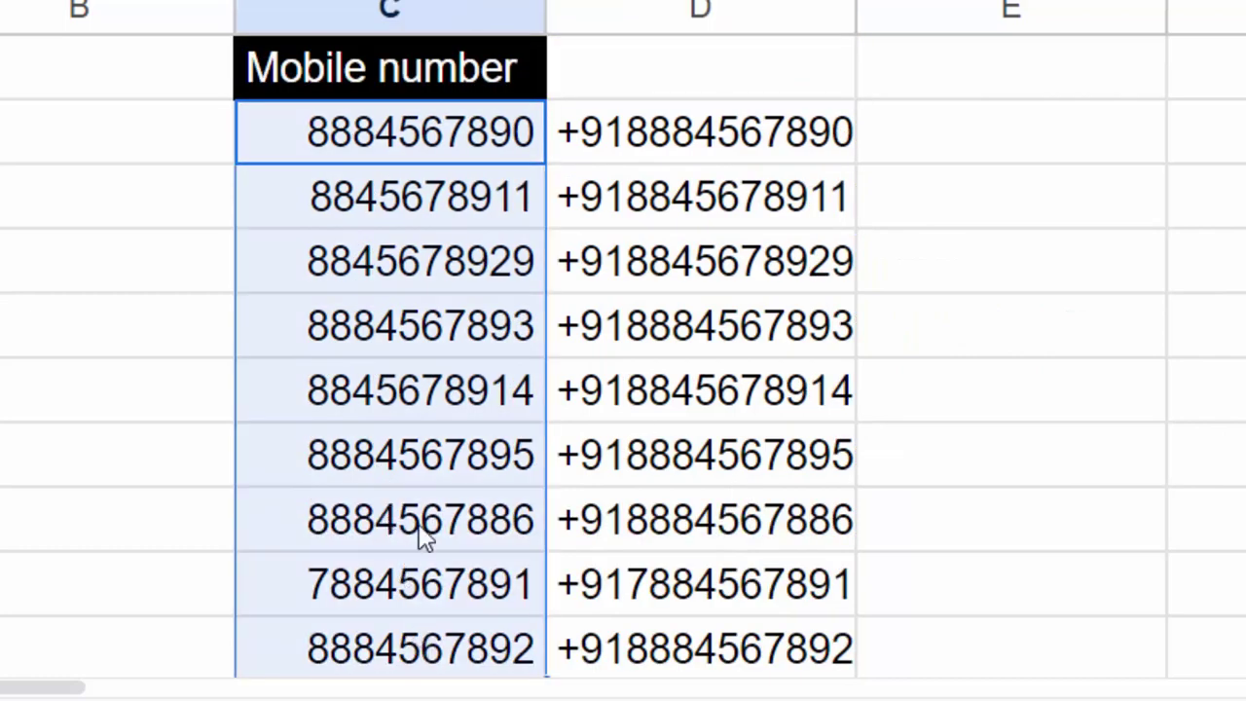
right_click(451, 399)
click(538, 4)
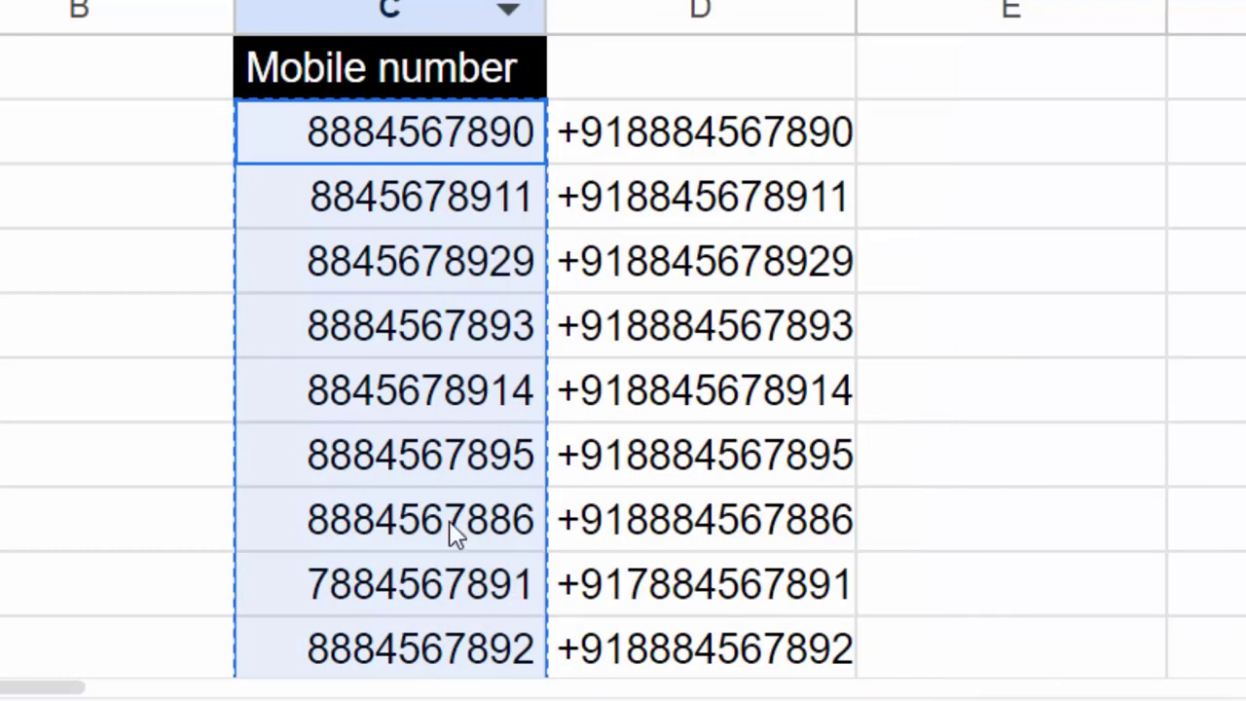
key(super)
key(super)
key(super)
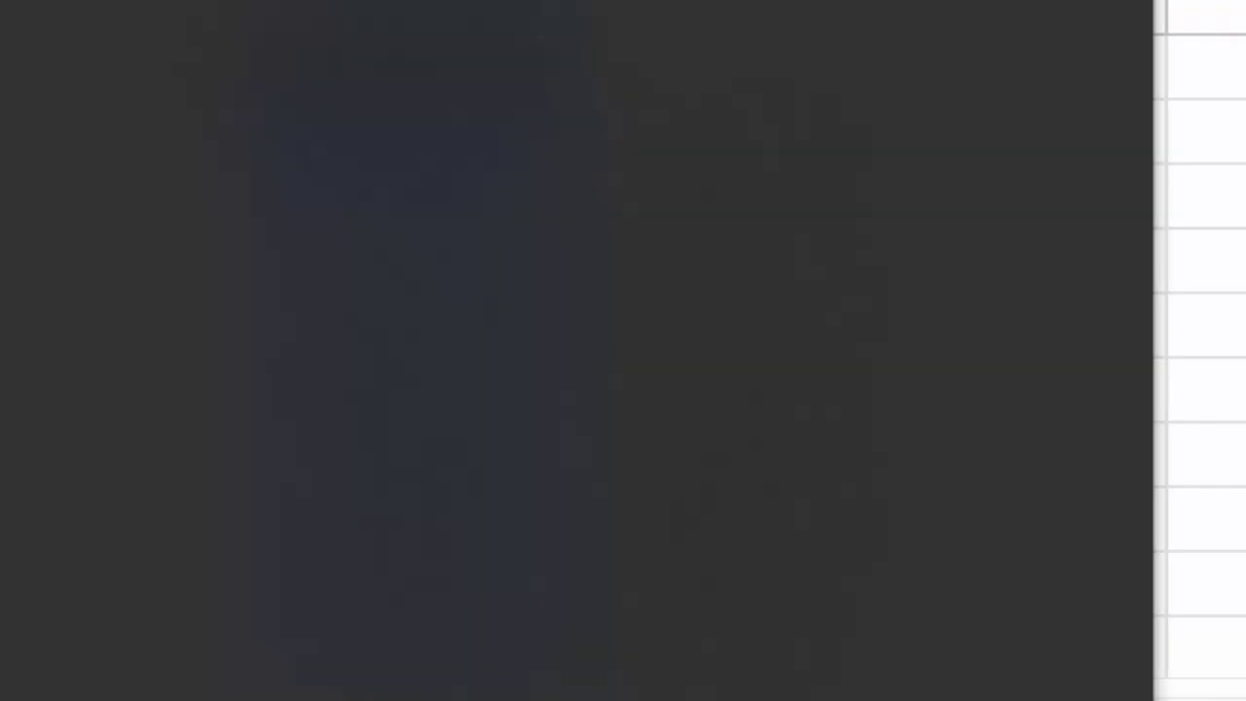
- Start a blank Excel workbook, paste the nine numbers into column A, and widen it to show them in full
text(exc)
click(219, 178)
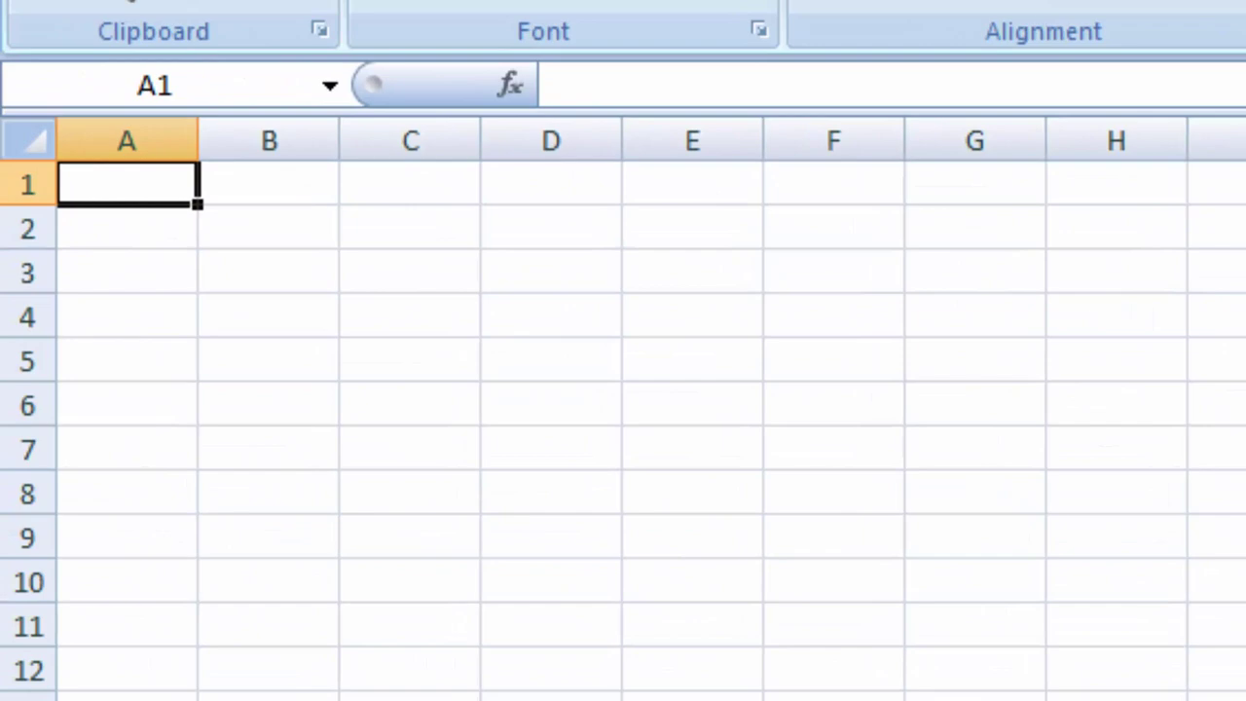
scroll(624, 409, up, 1)
scroll(623, 409, up, 1)
scroll(623, 409, up, 1)
scroll(623, 409, up, 1)
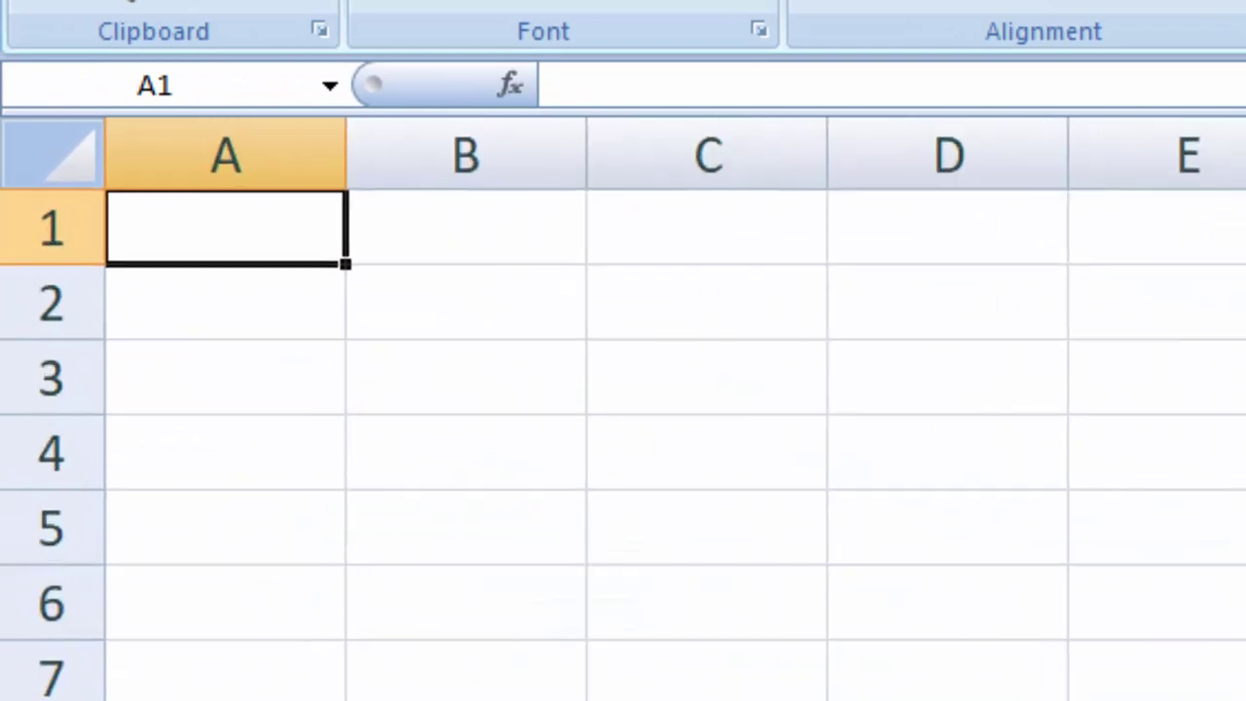
key(ctrl+v)
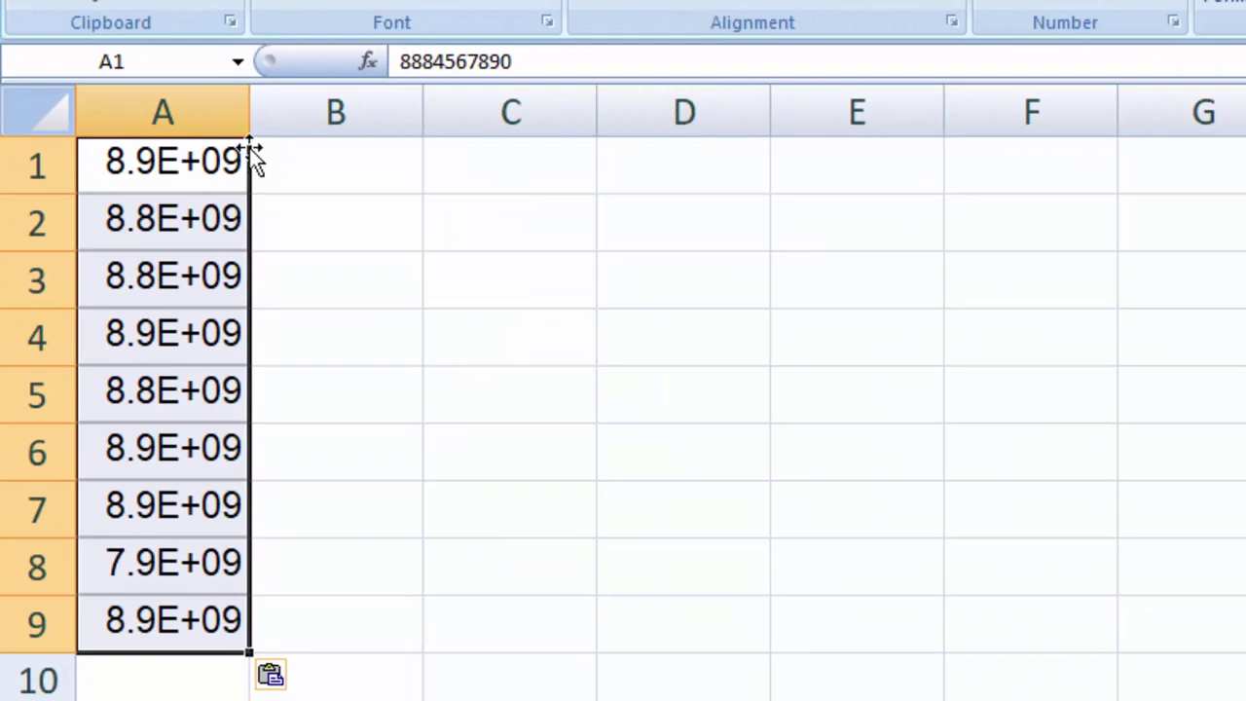
drag(250, 112, 366, 216)
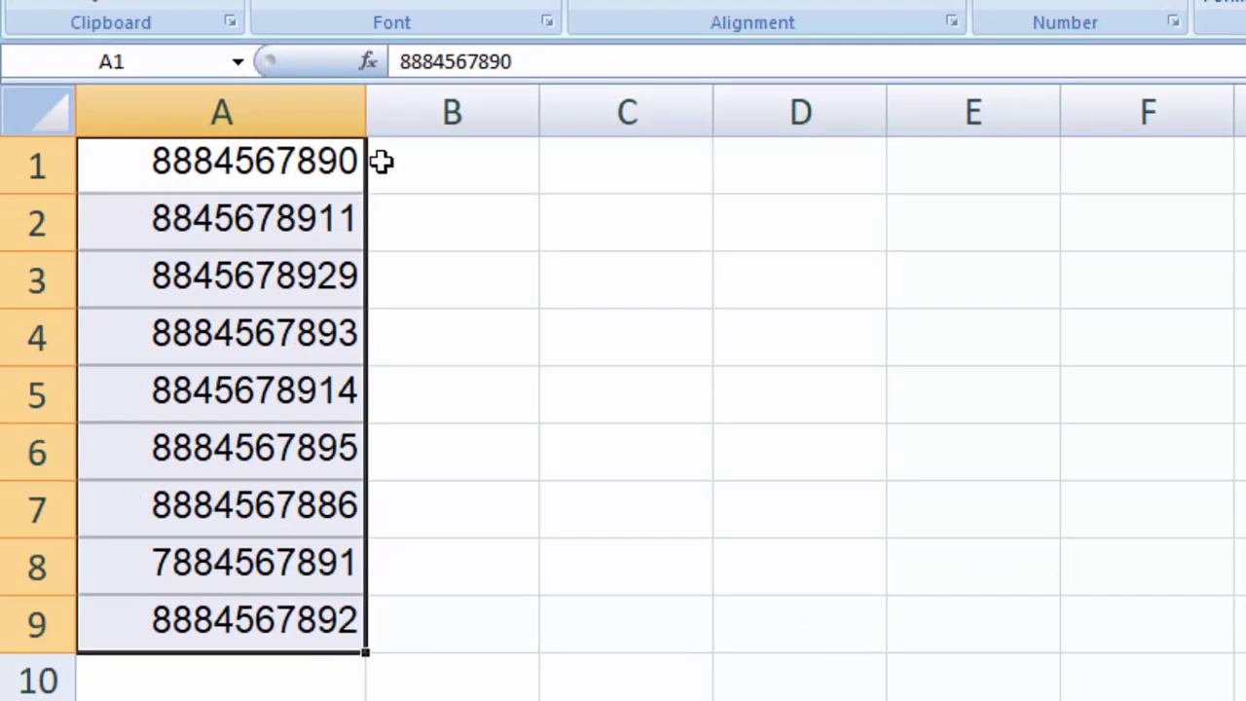
click(446, 173)
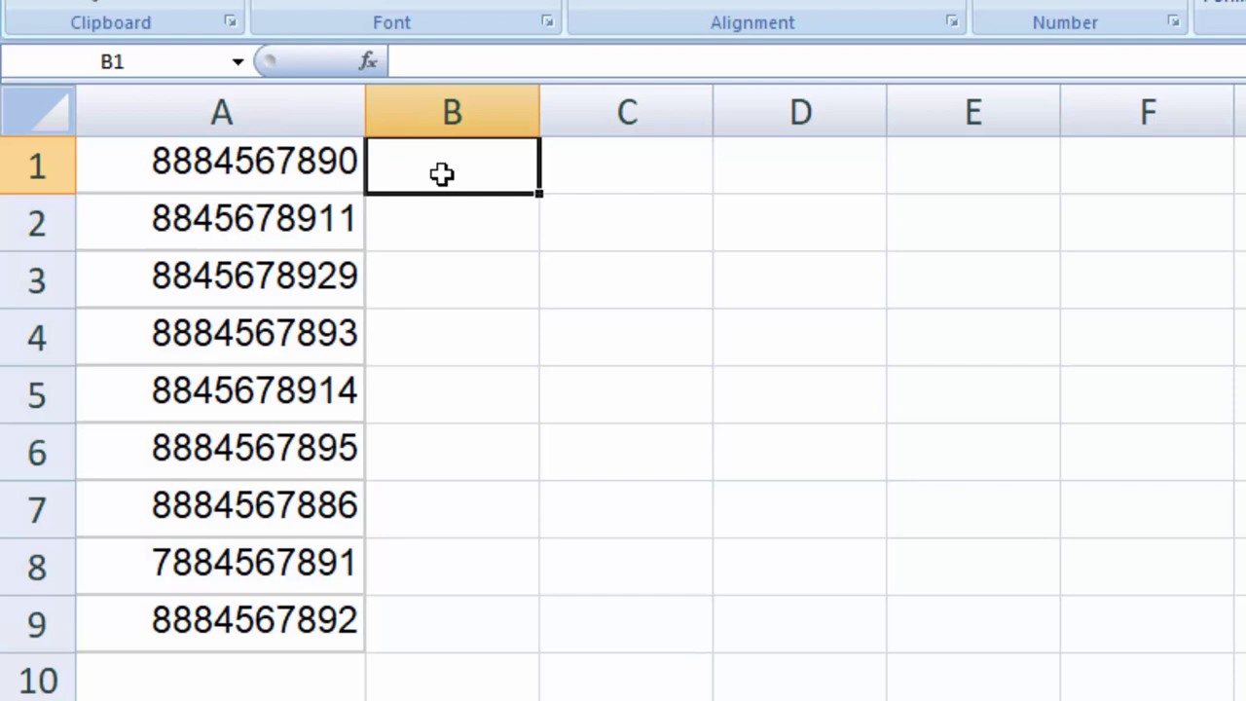
text(=")
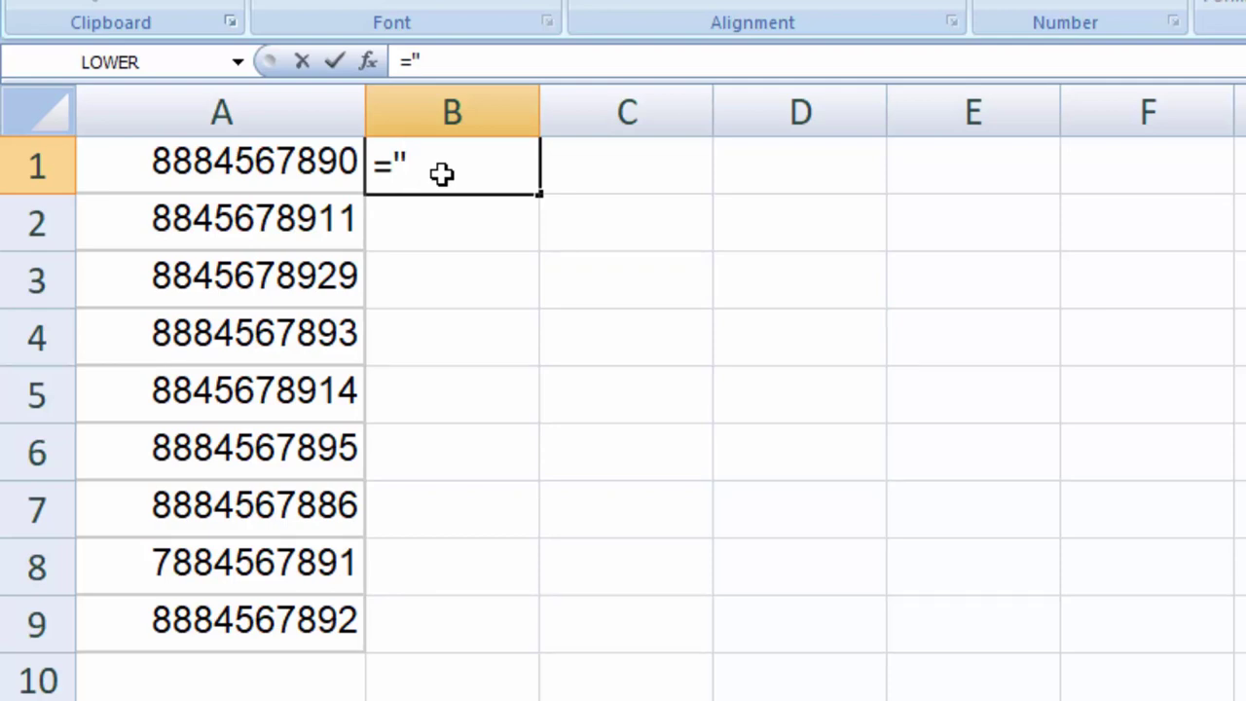
text(91)
text(")
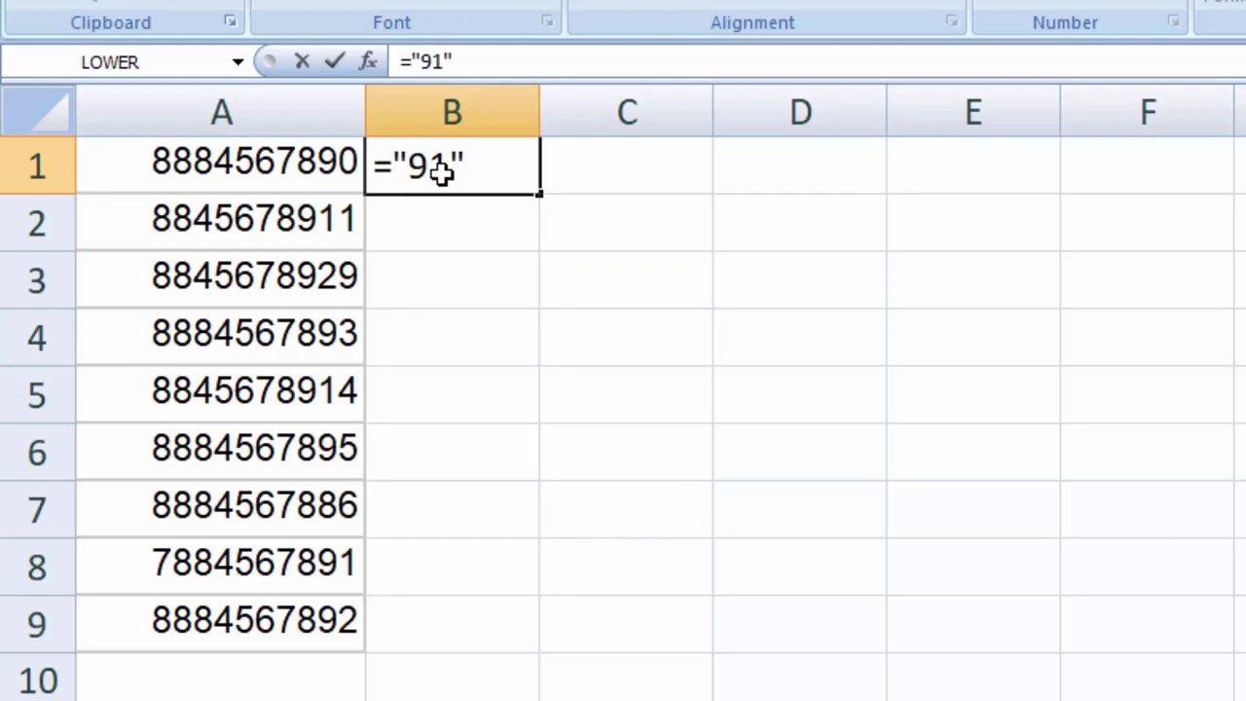
text(&)
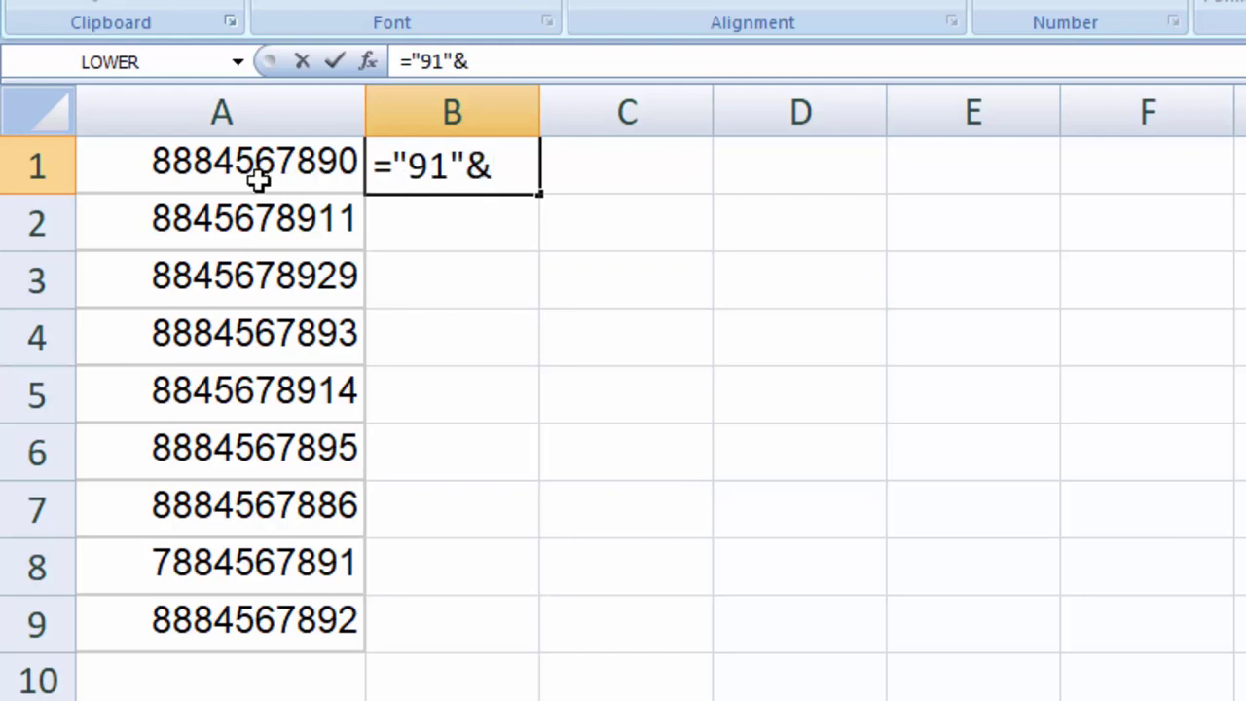
click(263, 173)
key(Return)
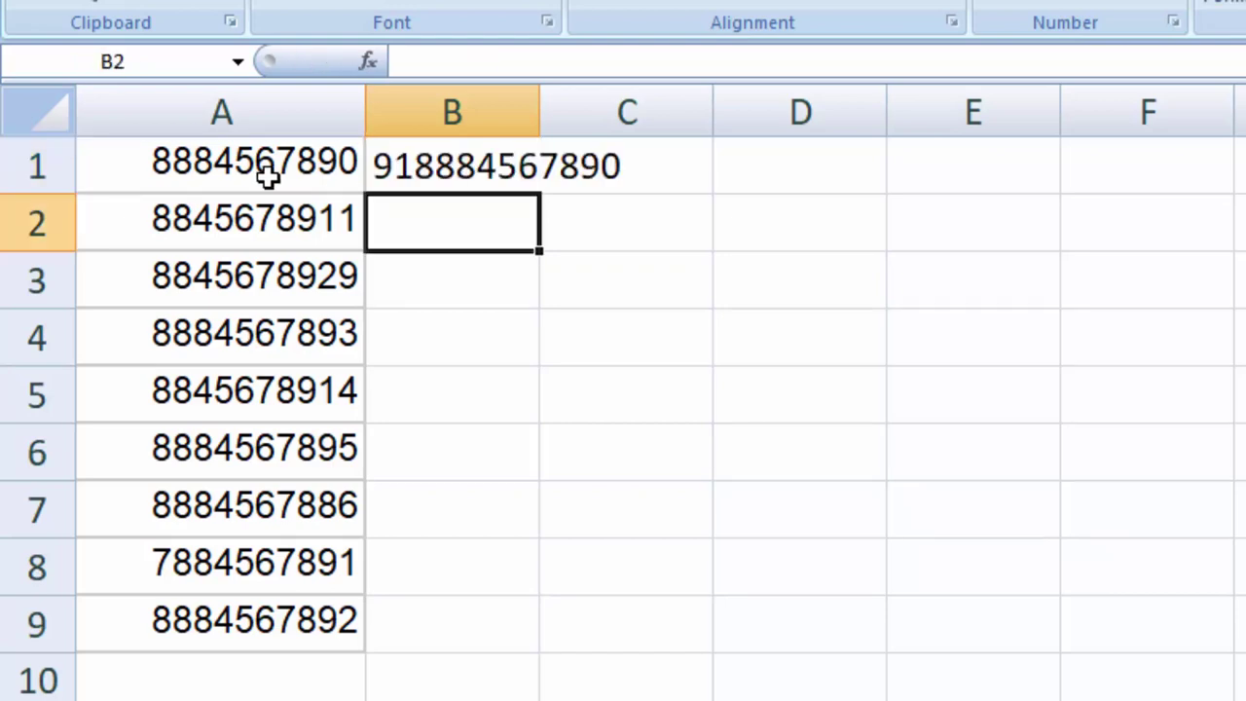
- Widen column B and add a plus sign so B1's formula becomes ="+91"&A1
click(428, 171)
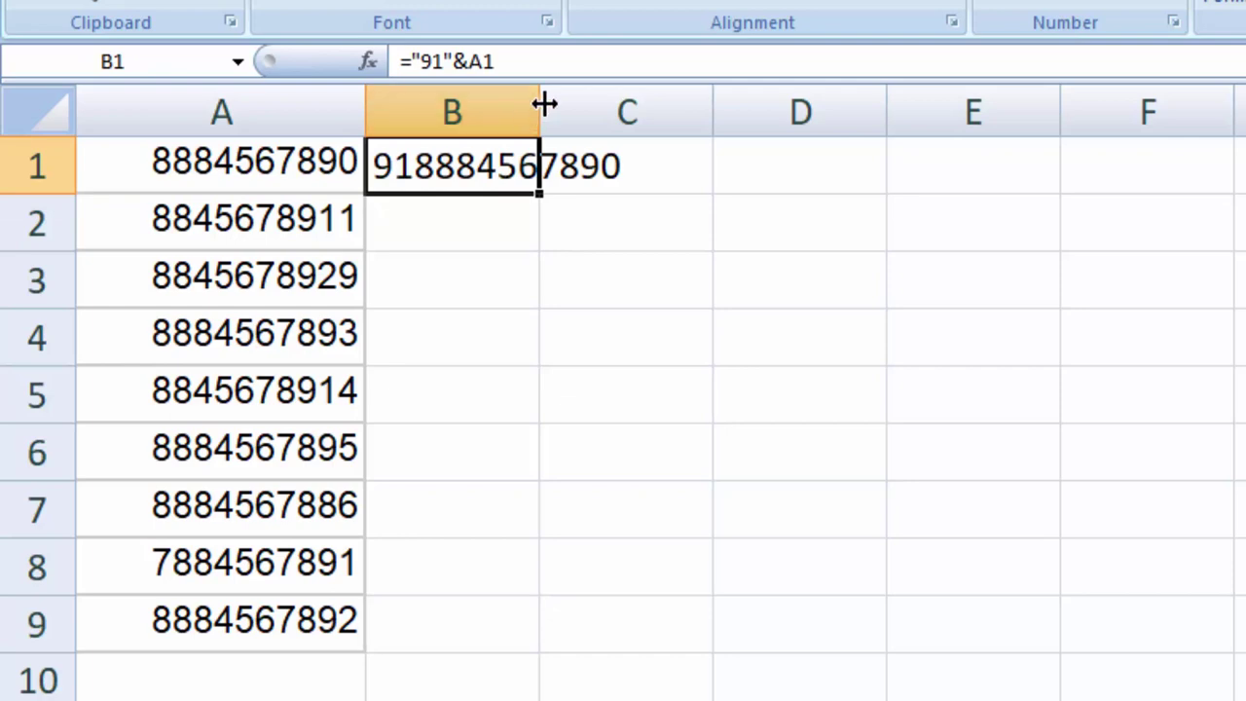
drag(539, 103, 646, 237)
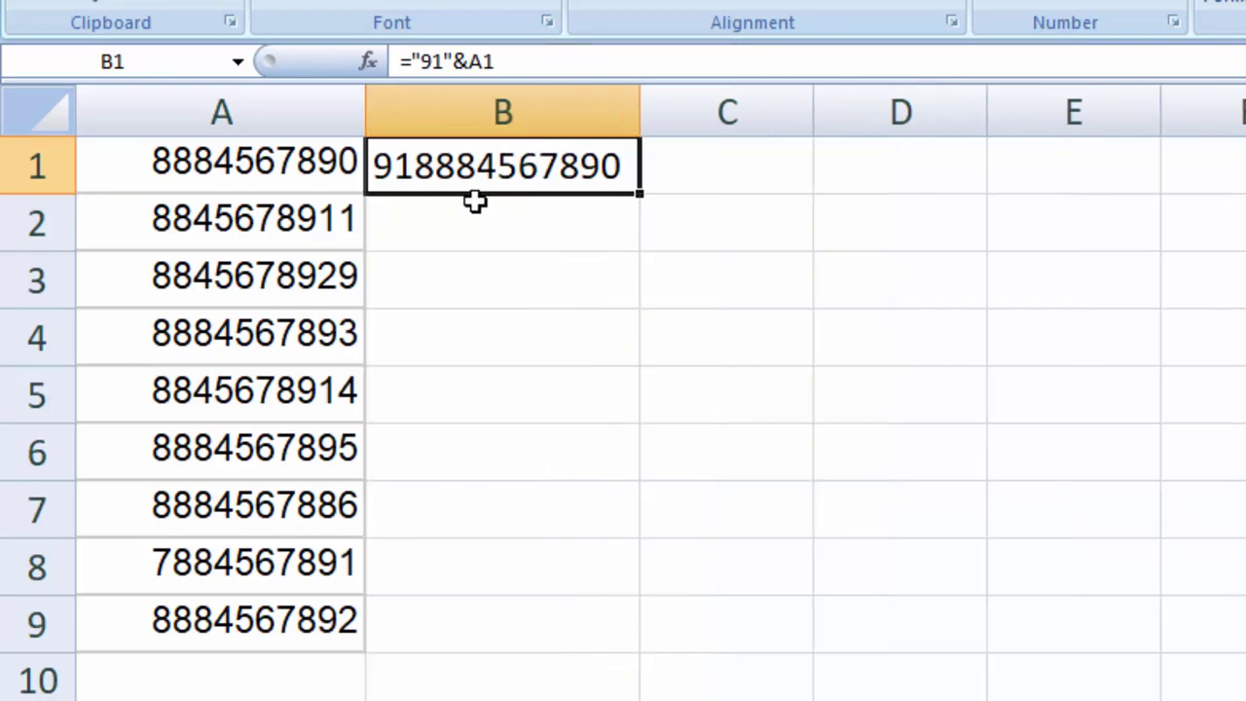
click(427, 61)
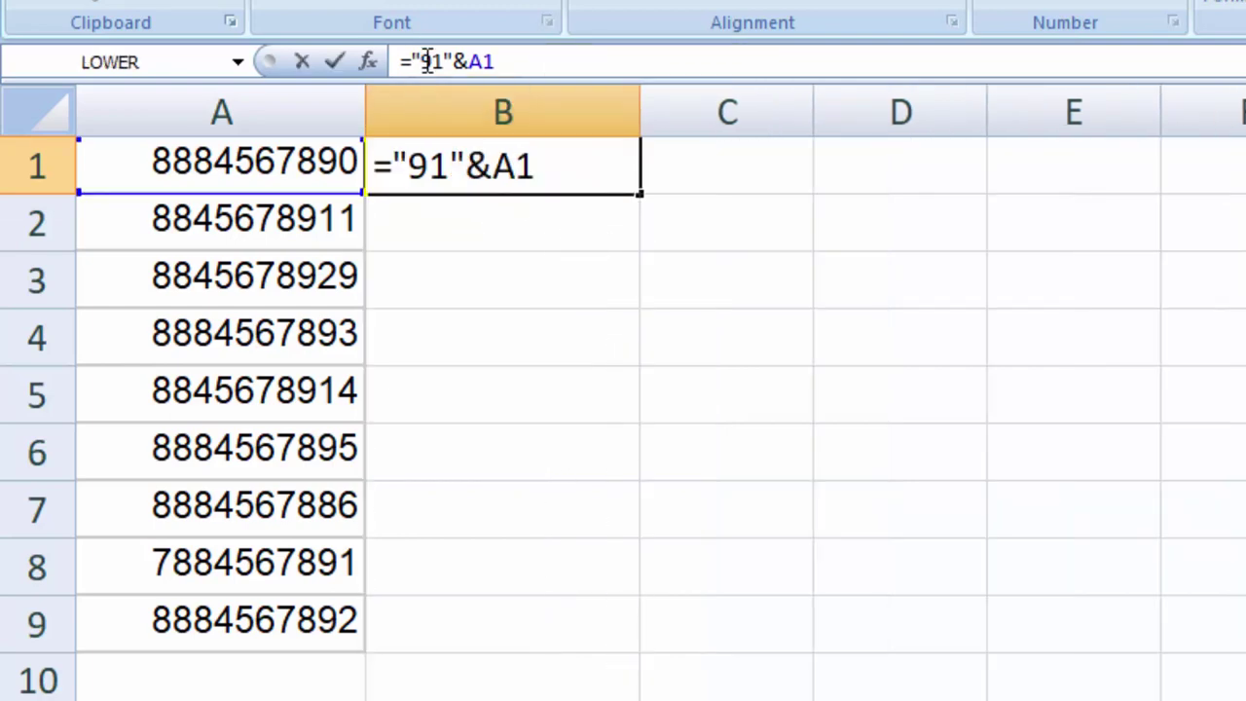
text(+)
key(Return)
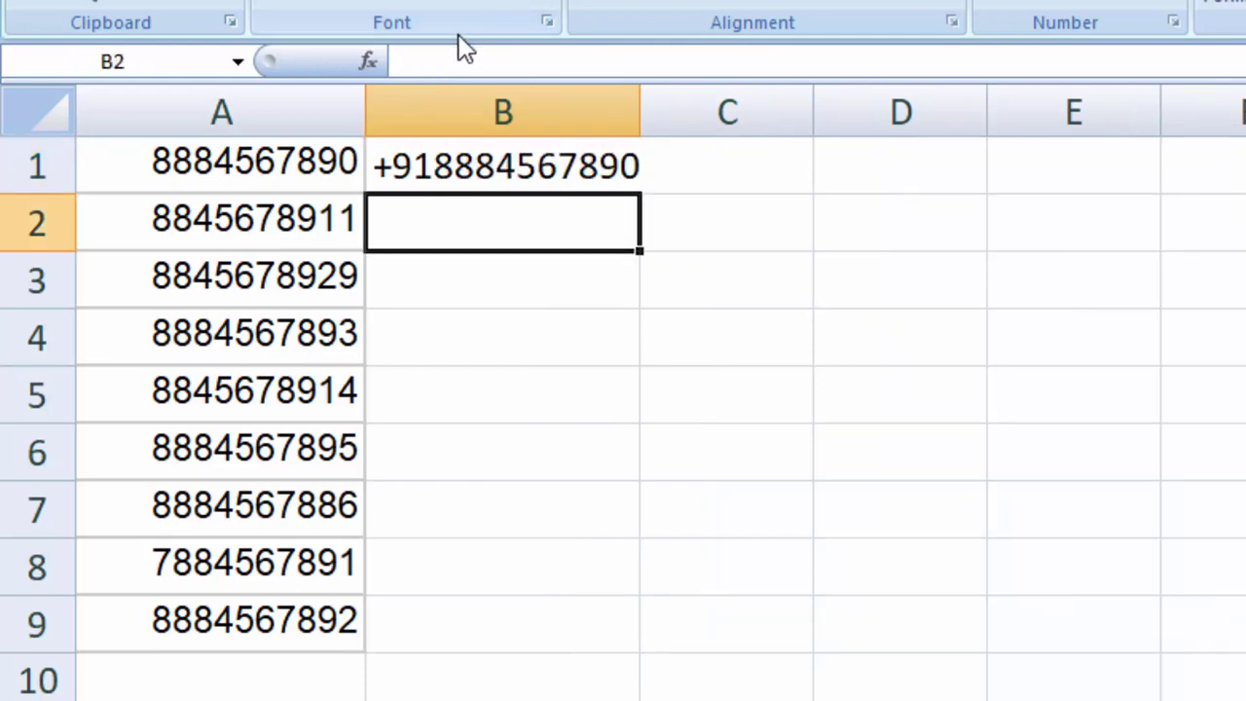
click(443, 167)
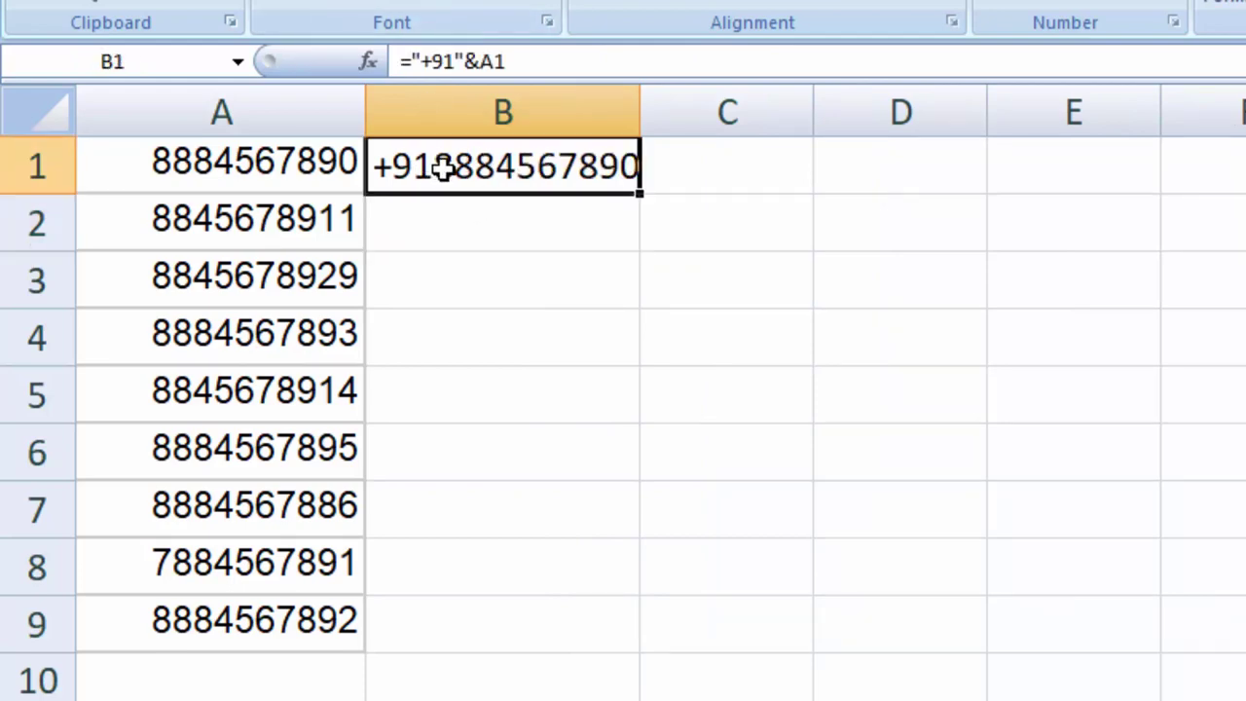
key(F2)
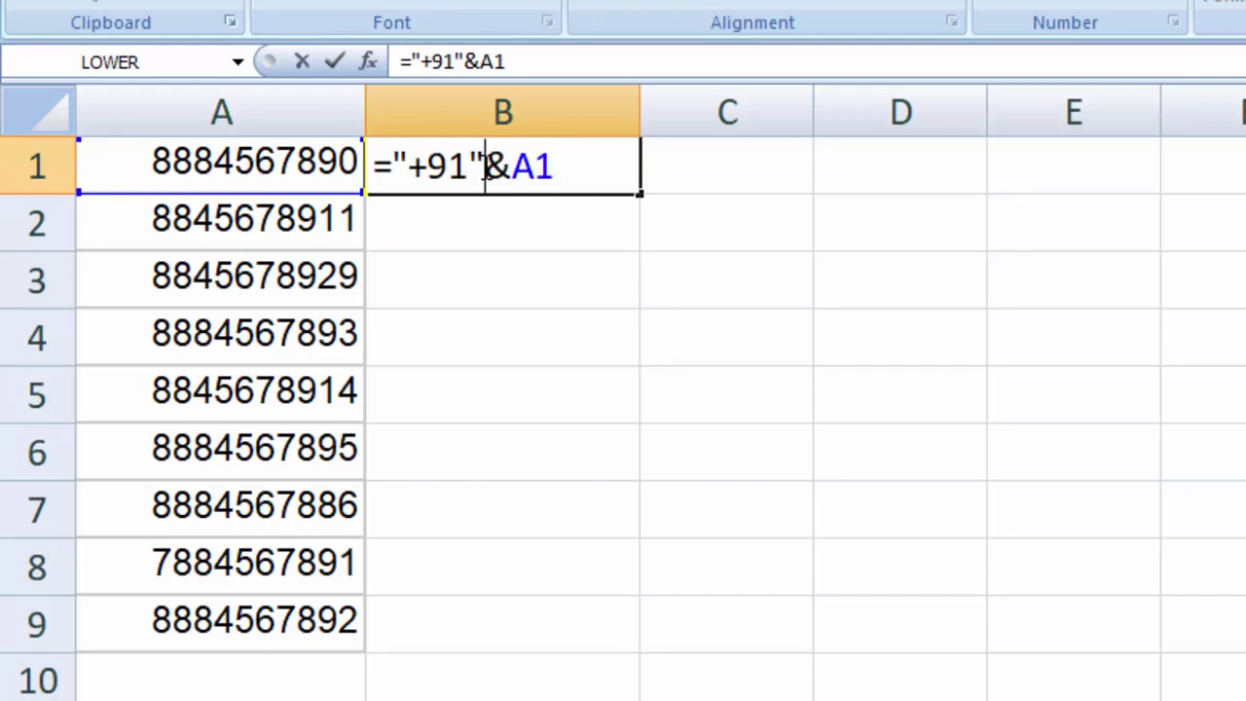
click(485, 168)
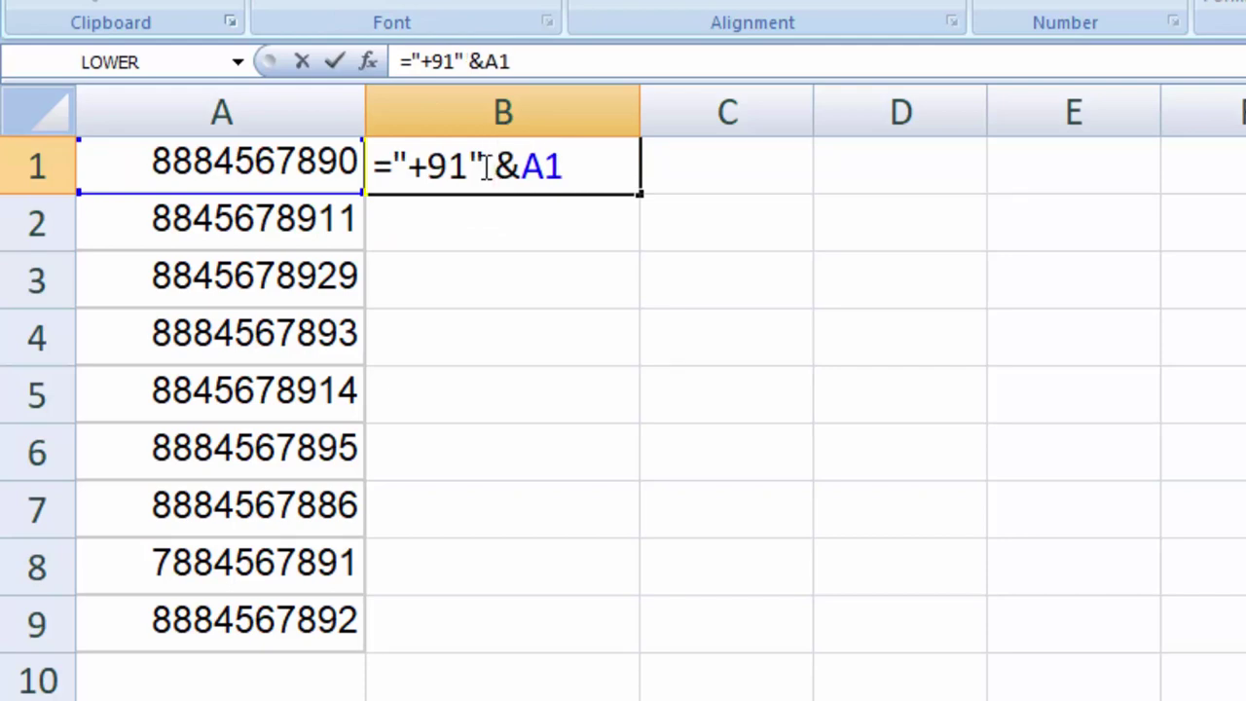
key(Return)
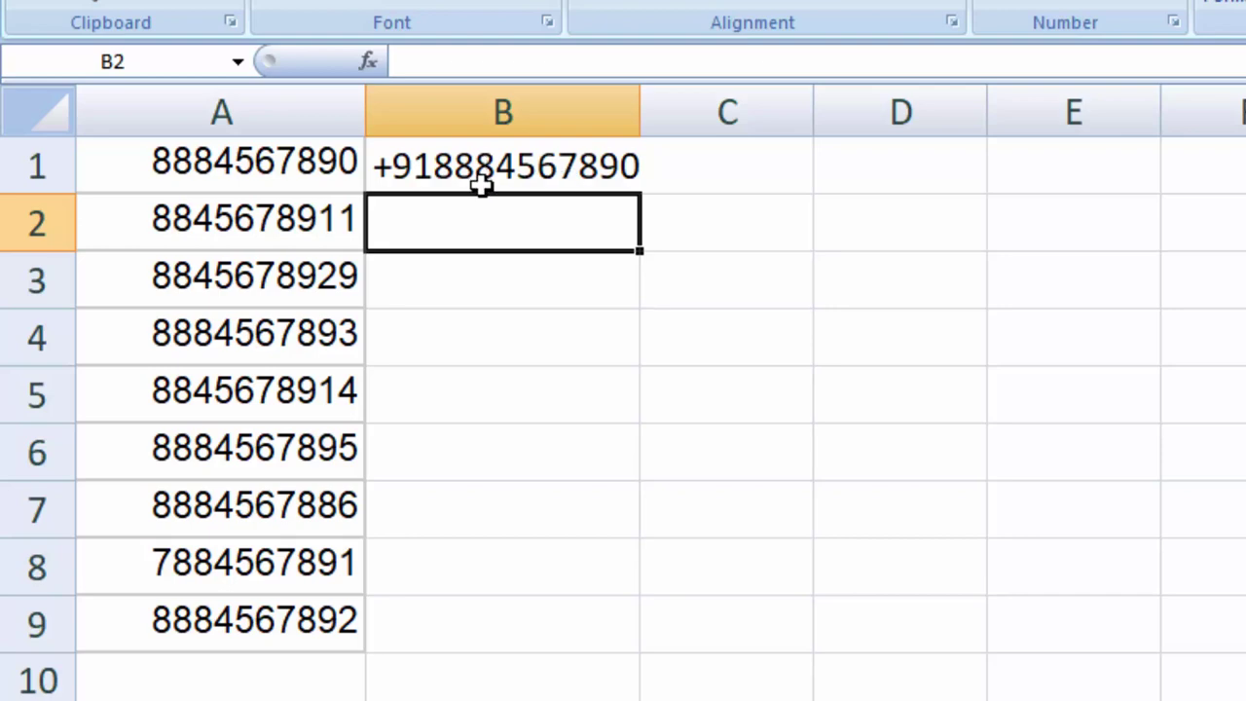
click(447, 170)
click(455, 61)
key(Right)
key(Delete)
key(Return)
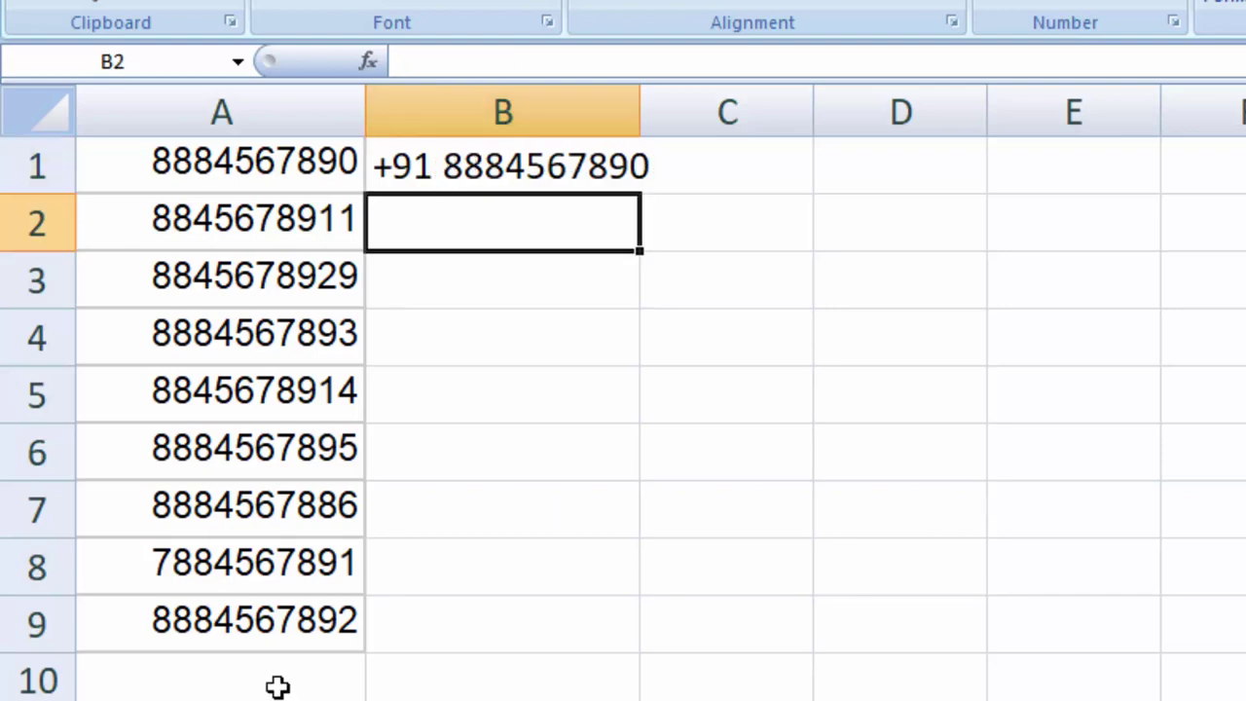
click(526, 171)
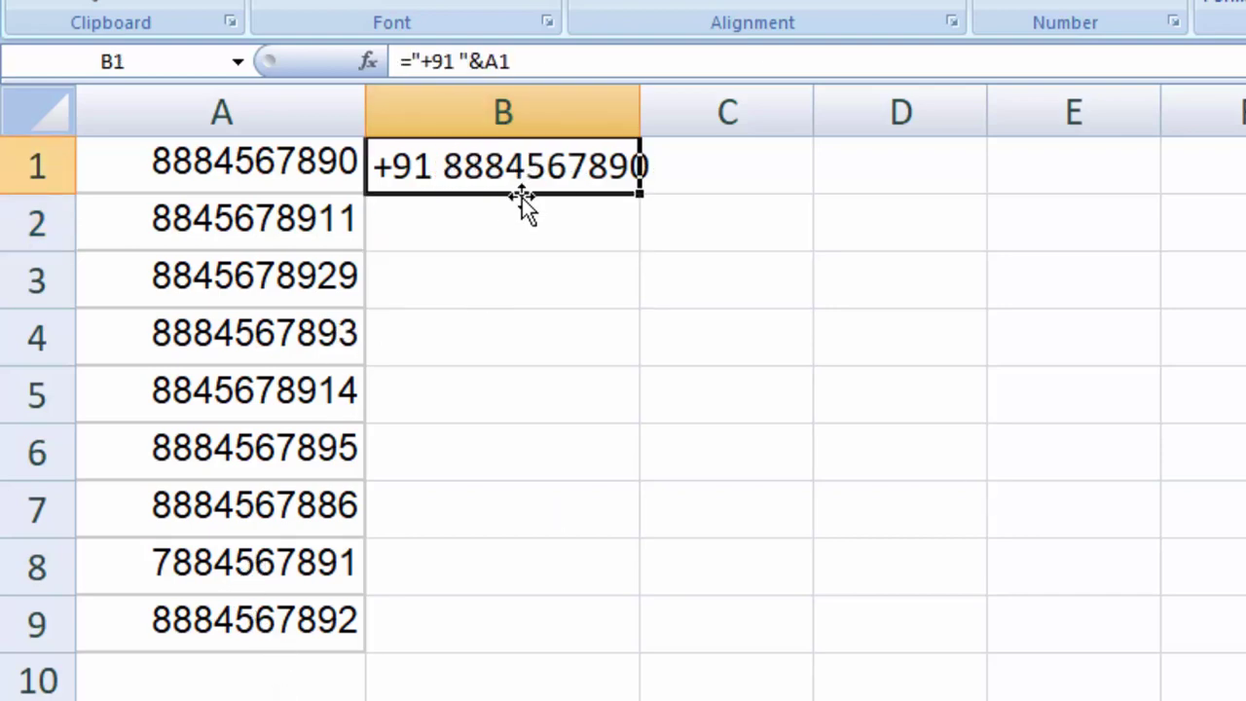
key(F2)
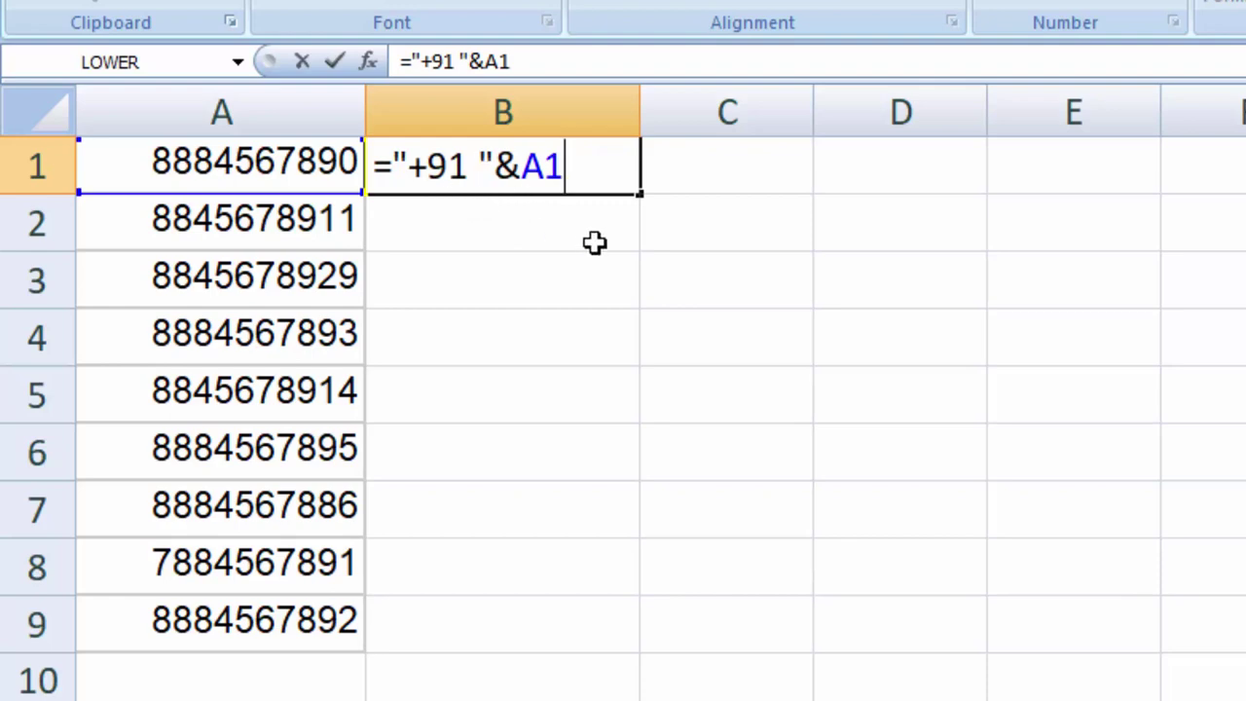
key(Return)
- Fill B1's formula down to B9 and widen column B to fit the +91 numbers
click(564, 166)
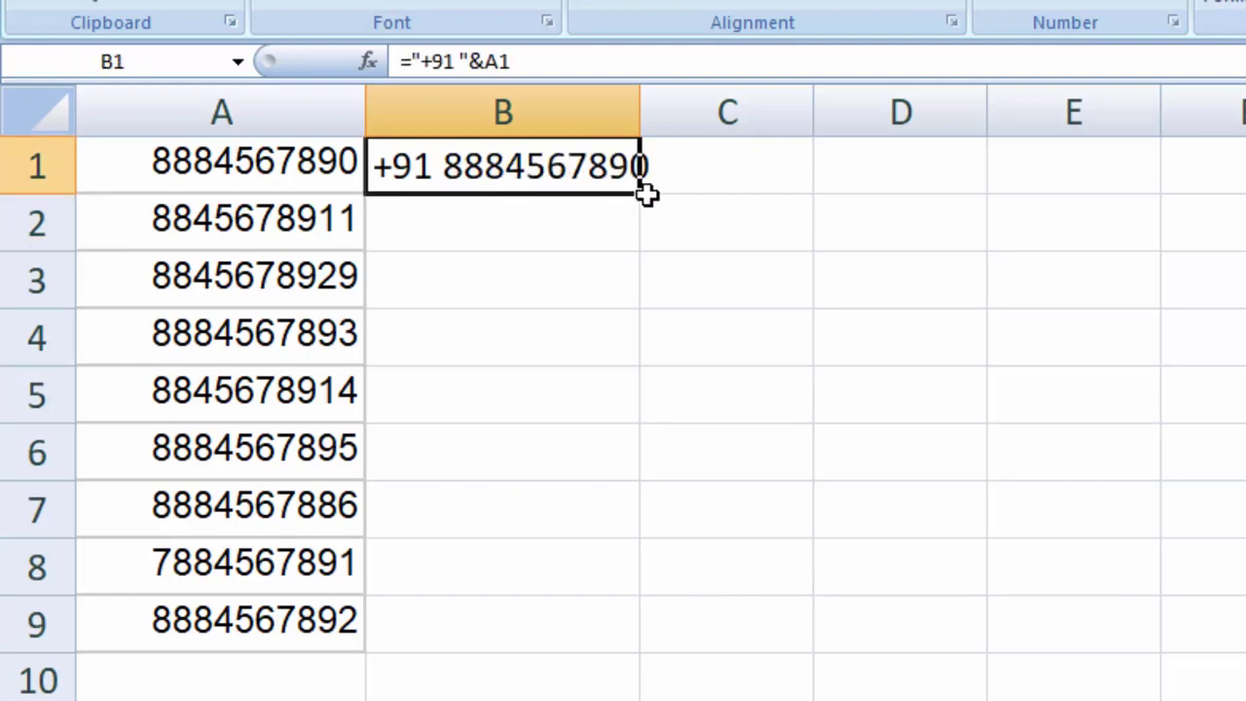
double_click(647, 194)
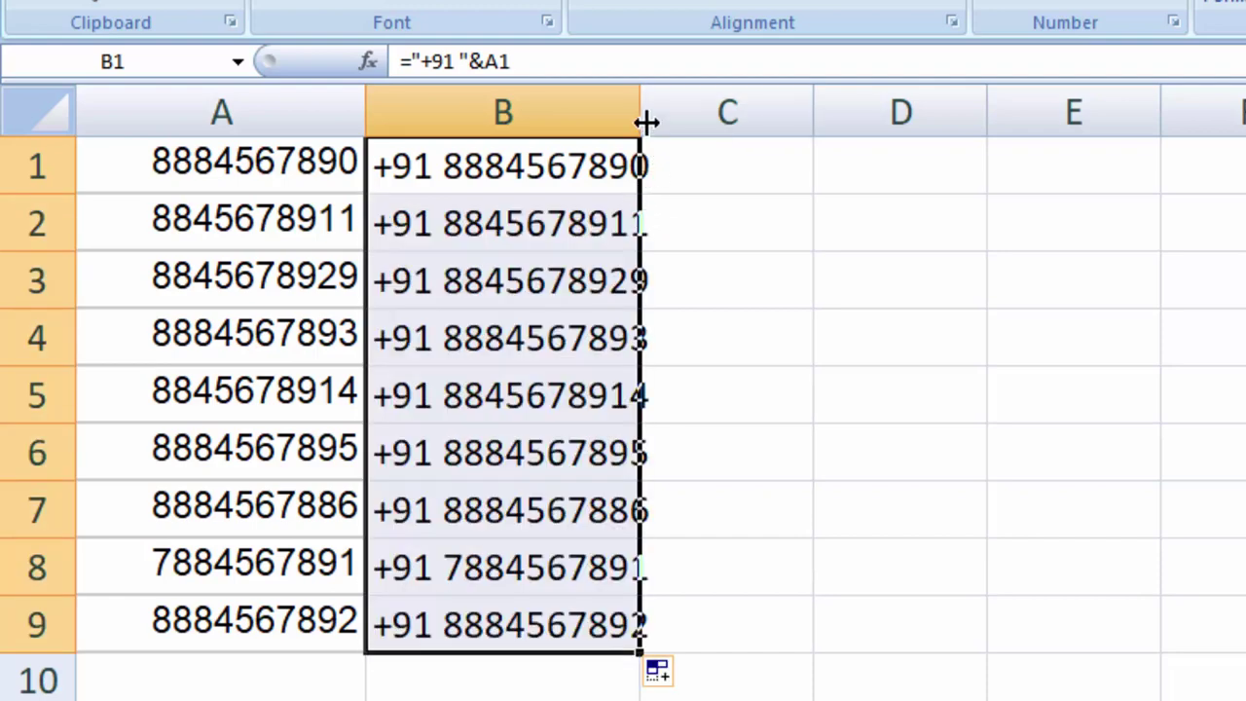
drag(647, 120, 699, 189)
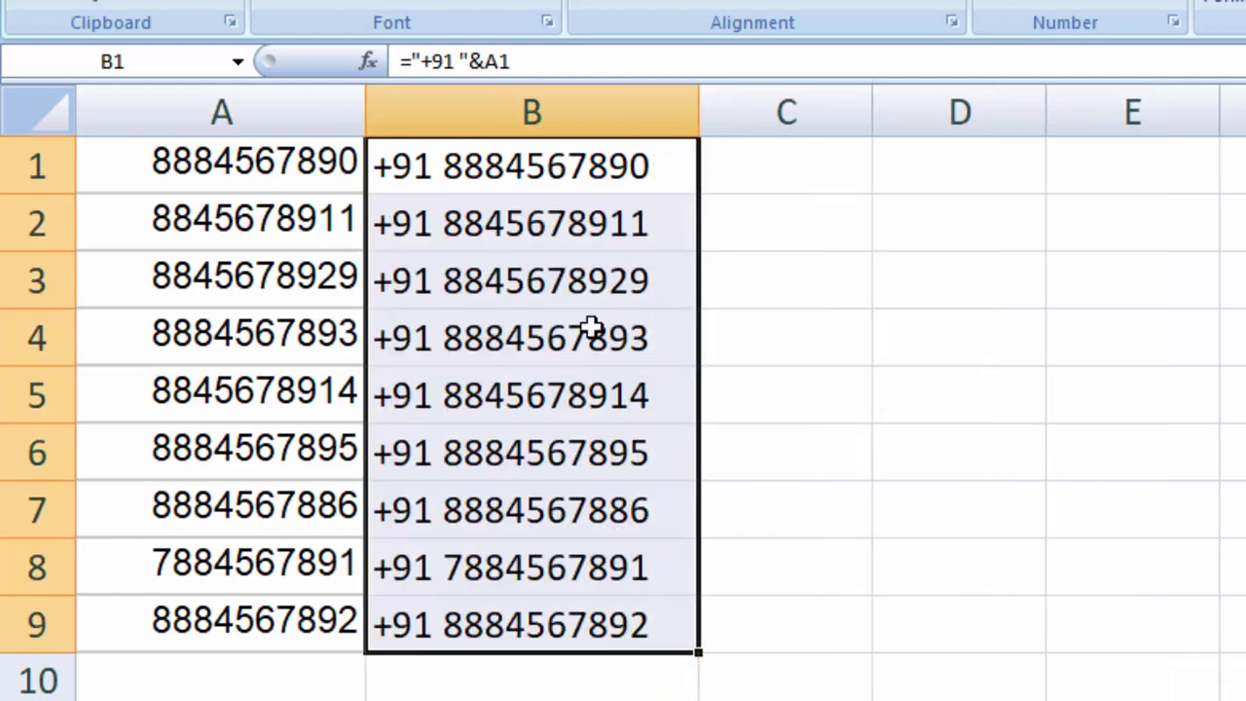